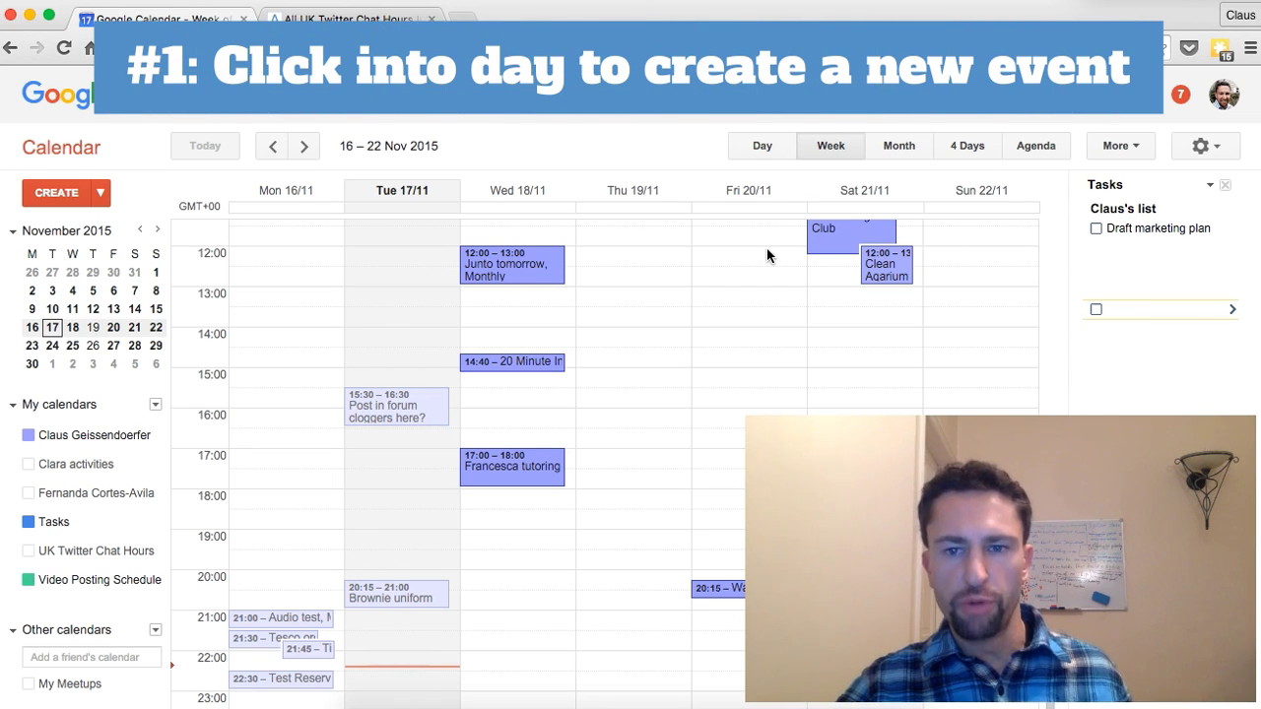
Step: Discard a trial Friday 12:00 event, then switch Friday 20 November's all-day quick entry to Task
{"action": "left_click", "coordinate": [771, 253]}
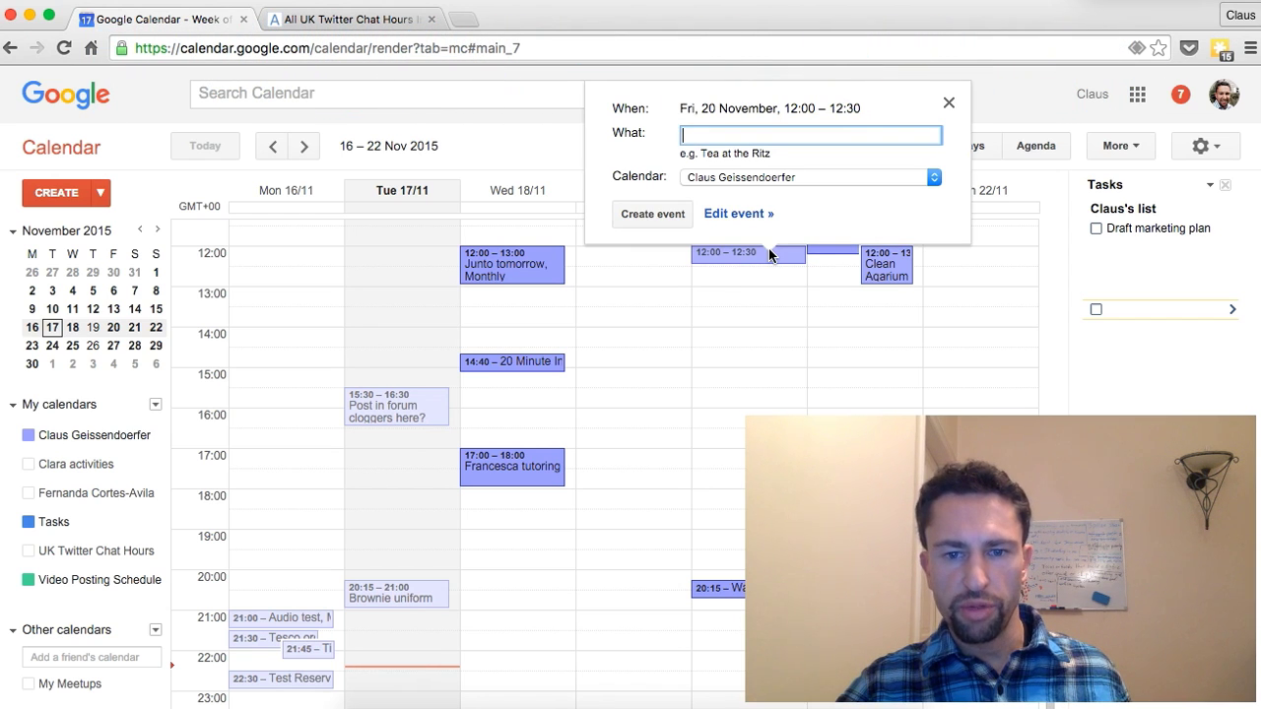
{"action": "left_click", "coordinate": [676, 246]}
{"action": "left_click", "coordinate": [77, 197]}
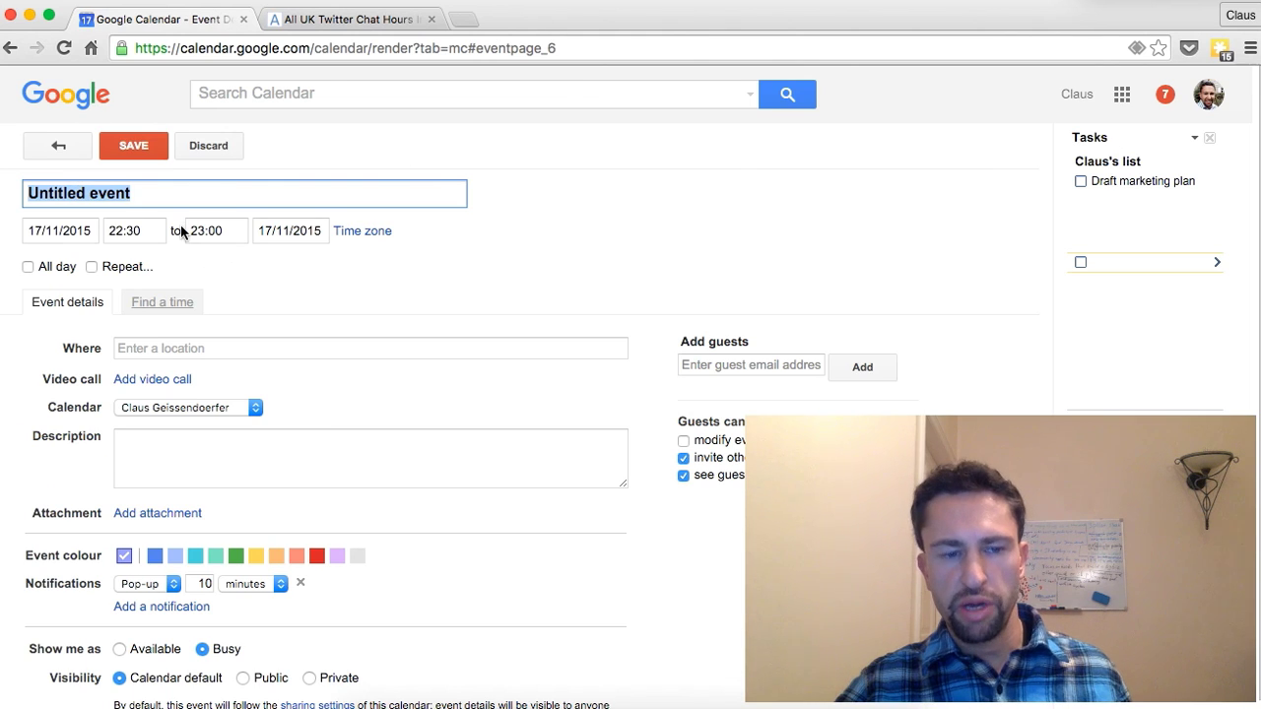
{"action": "left_click", "coordinate": [219, 146]}
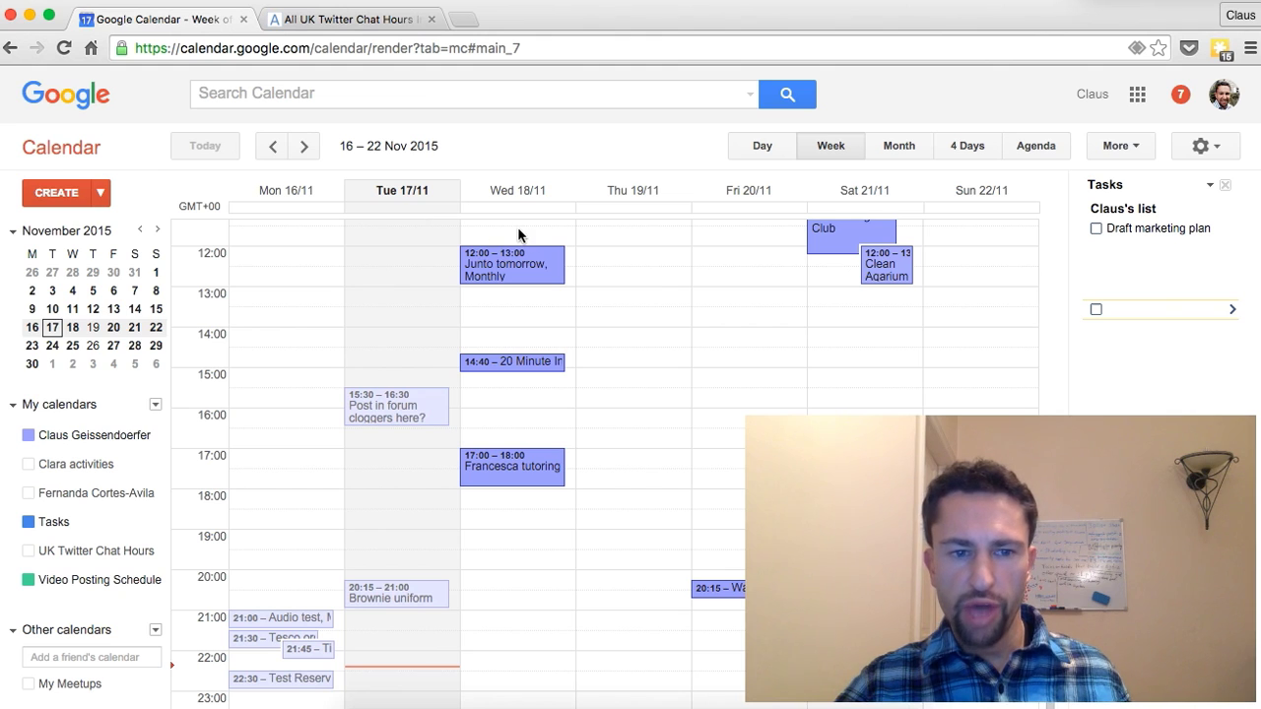
{"action": "left_click", "coordinate": [783, 207]}
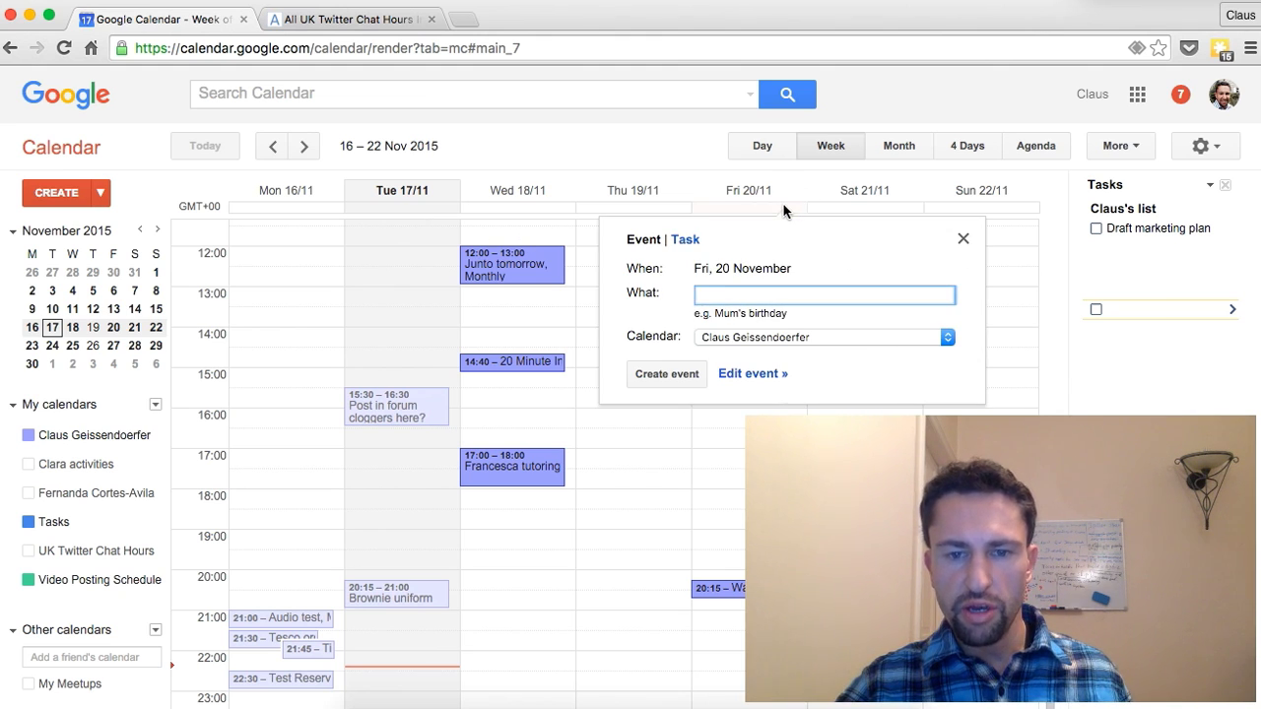
{"action": "left_click", "coordinate": [686, 241]}
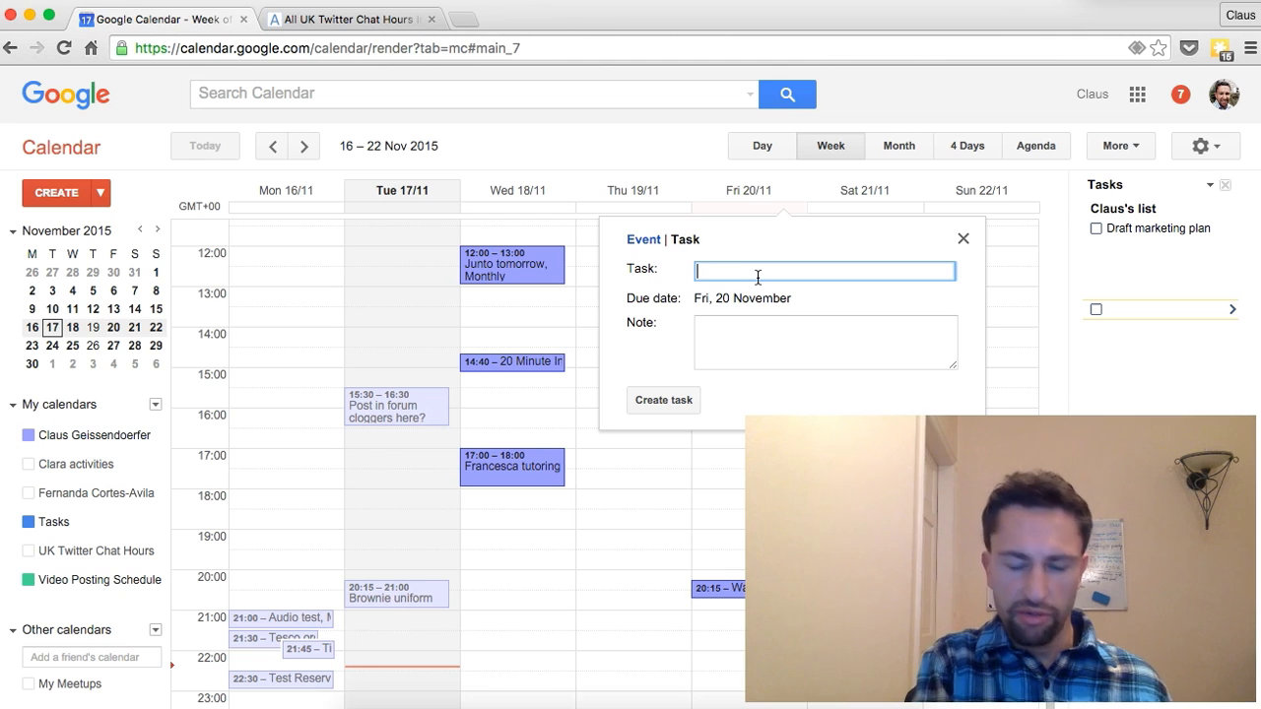
Step: Save a task named 'Sales Letter' due Friday 20 November
{"action": "type", "text": "Sales Letter"}
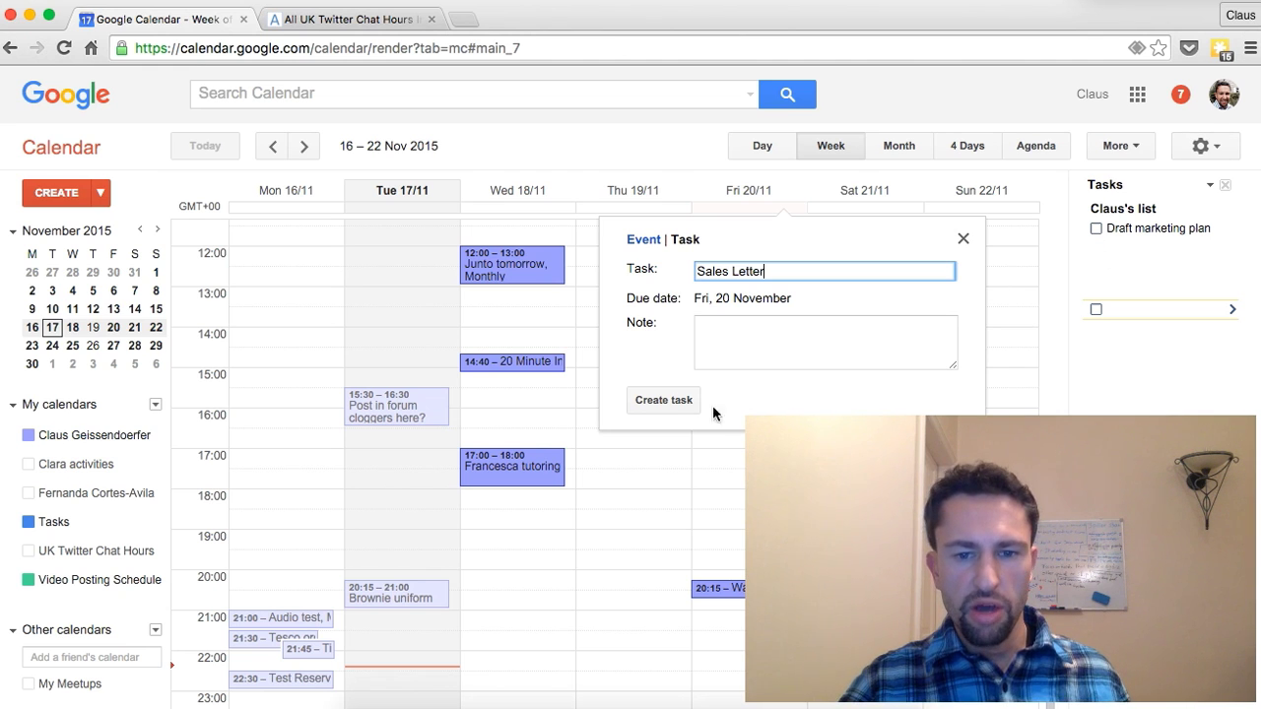
{"action": "key", "text": "Return"}
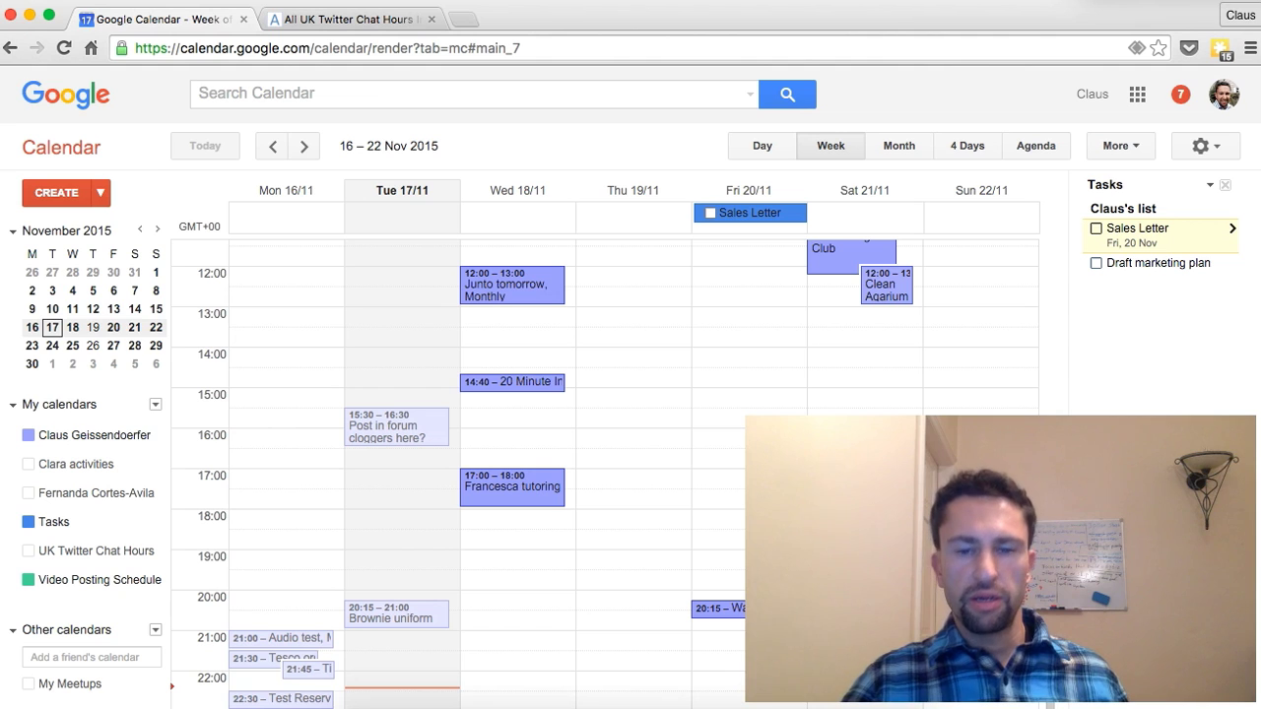
Step: Create a Friday 12:00–12:30 event titled 'Res' in the full event editor
{"action": "left_click", "coordinate": [728, 277]}
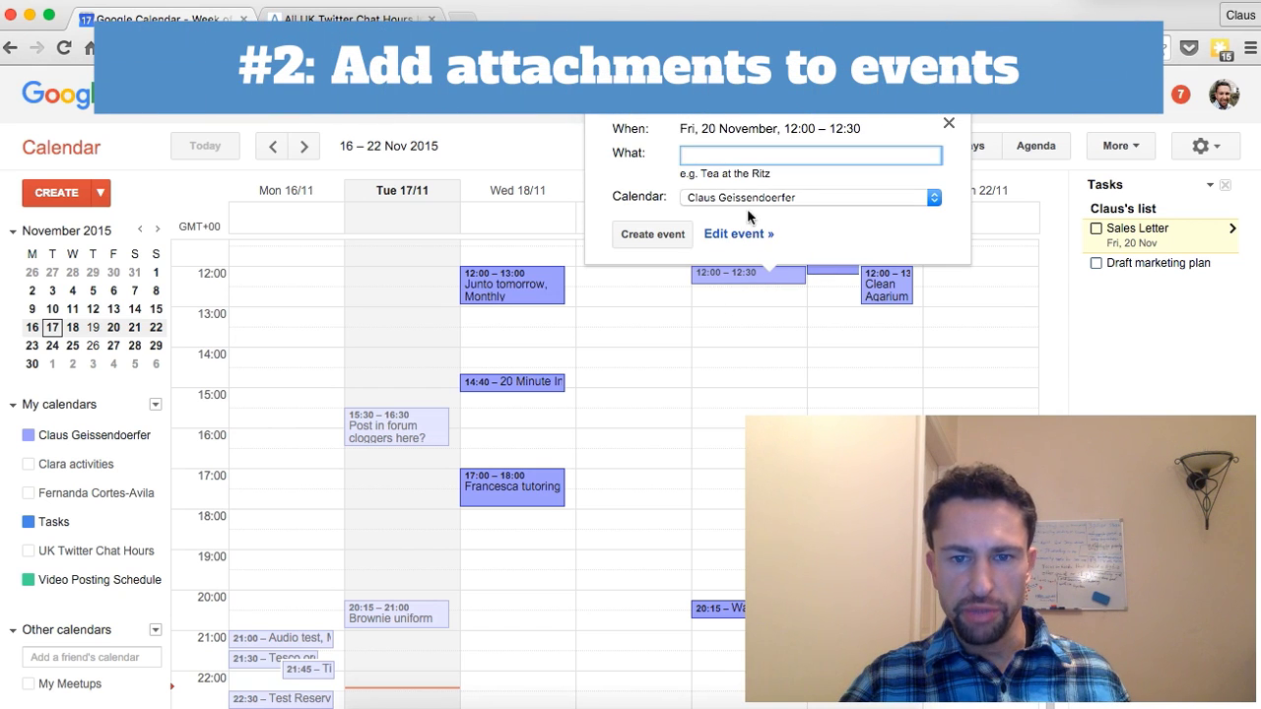
{"action": "left_click", "coordinate": [740, 234]}
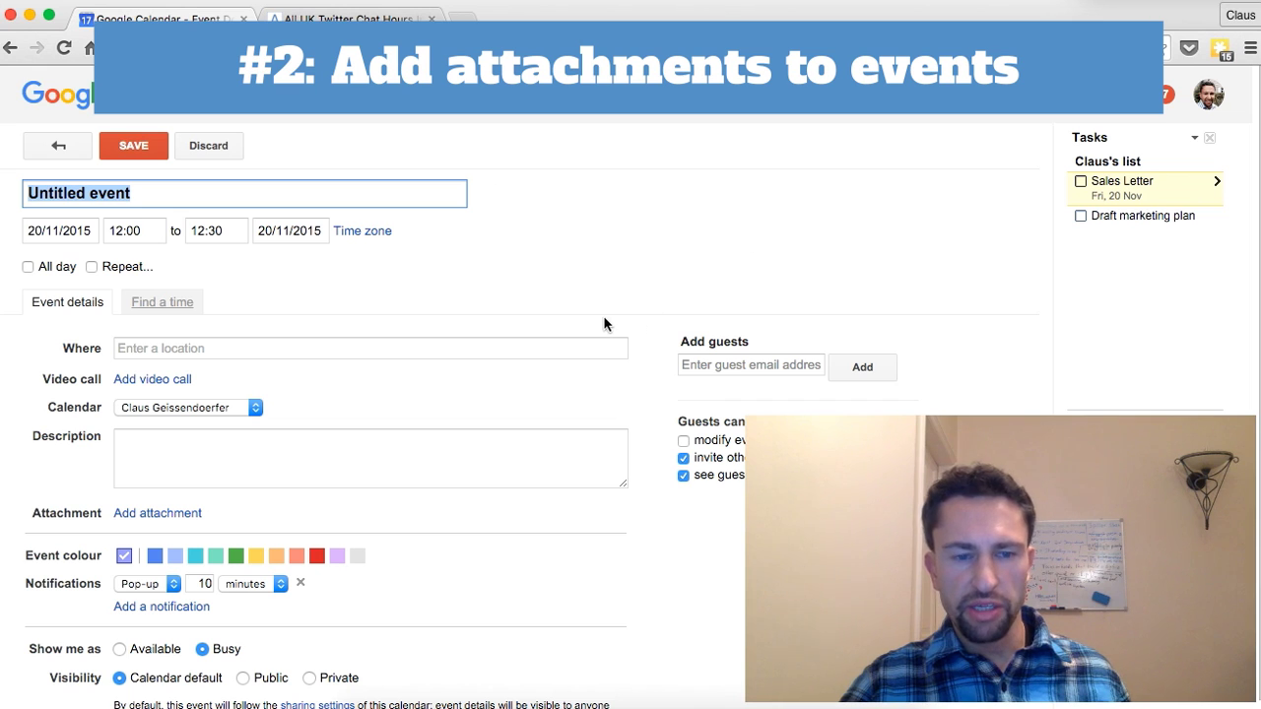
{"action": "type", "text": "Res"}
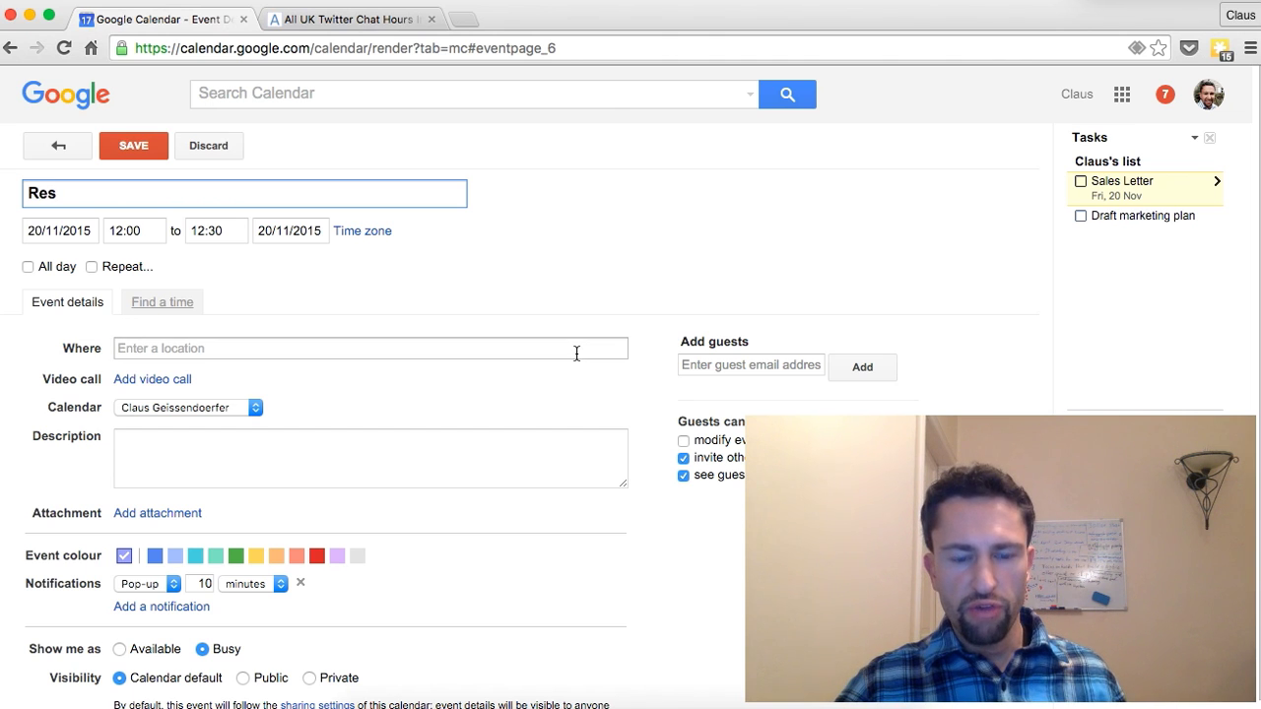
Step: Open the attachment upload picker, then close it without attaching anything
{"action": "left_click", "coordinate": [529, 458]}
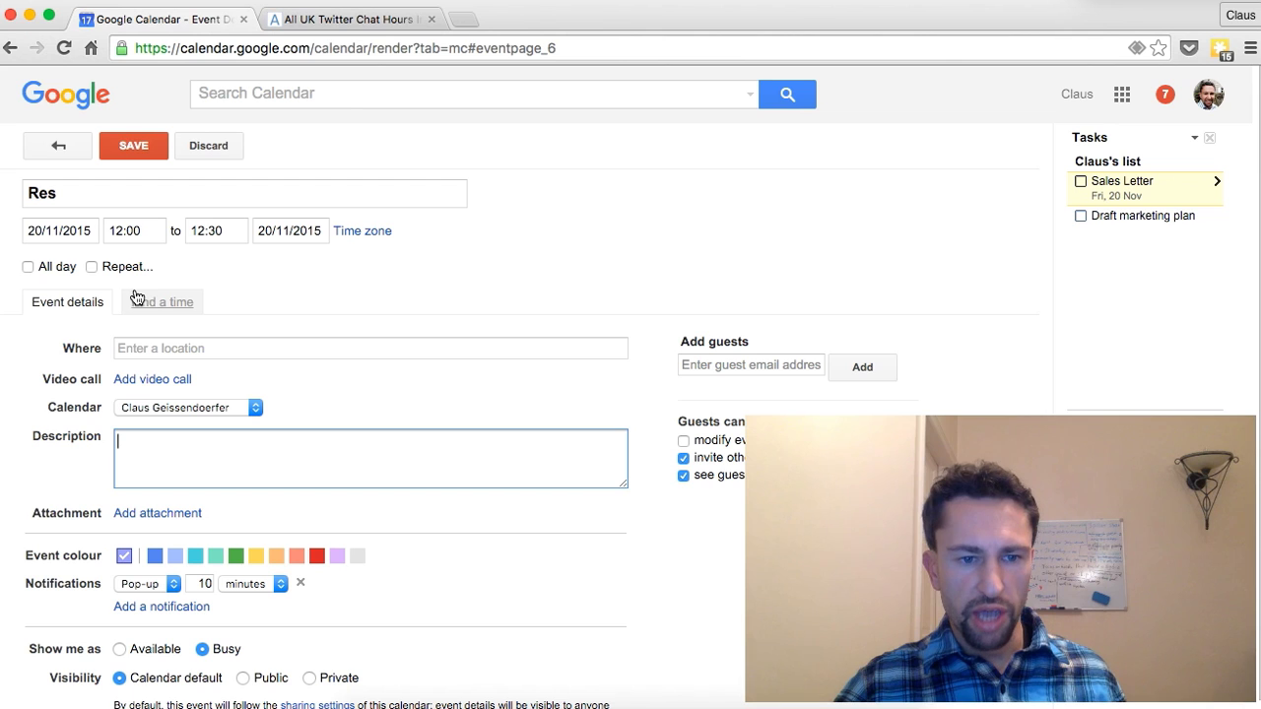
{"action": "left_click", "coordinate": [152, 513]}
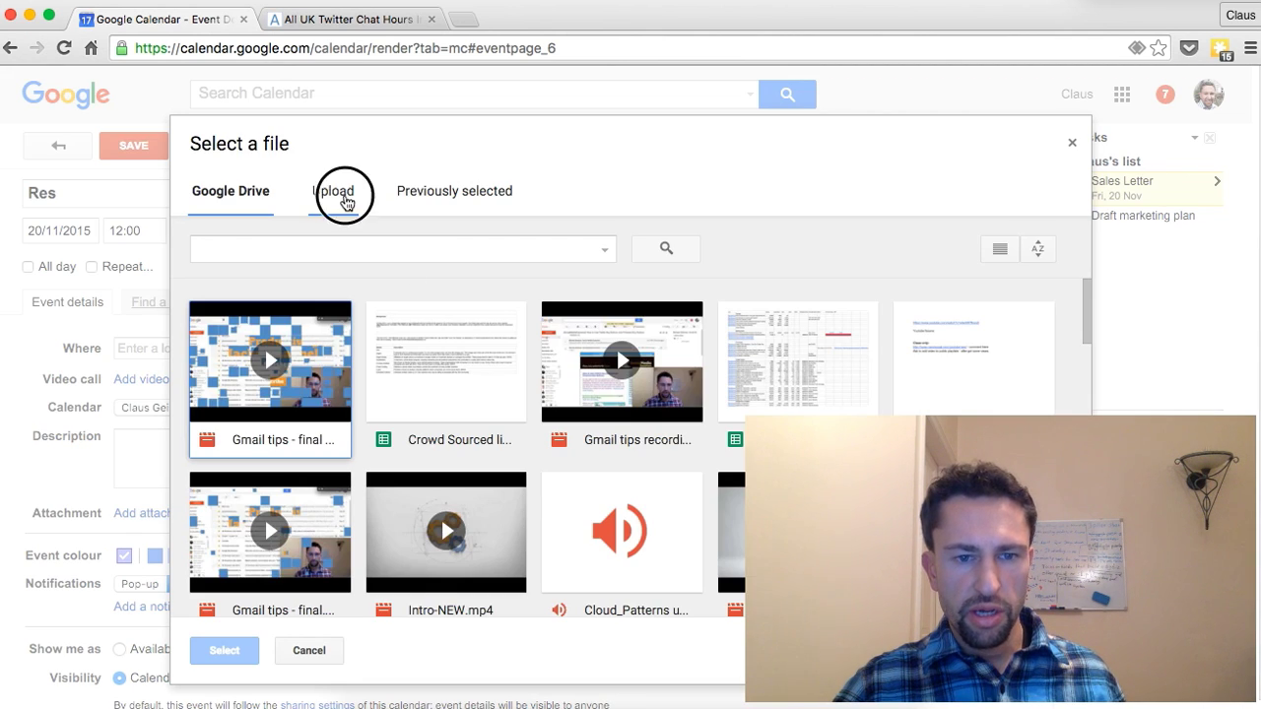
{"action": "left_click", "coordinate": [345, 197]}
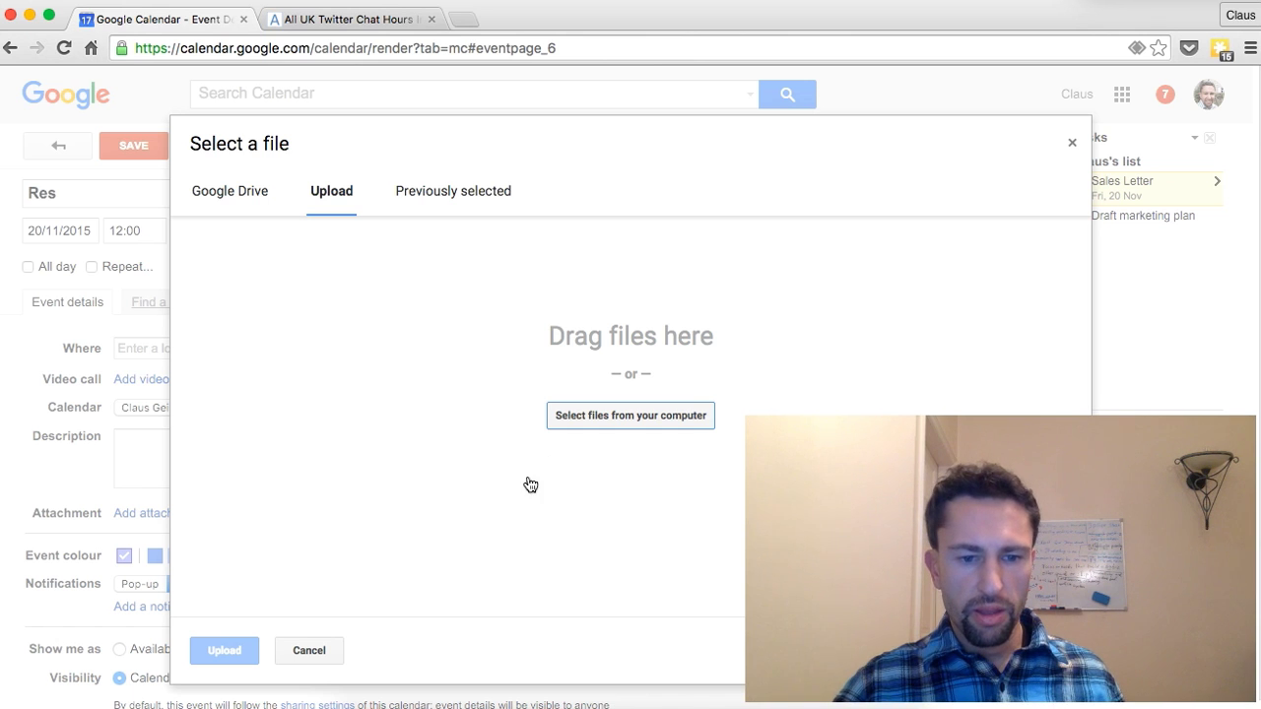
{"action": "left_click", "coordinate": [327, 652]}
{"action": "left_click", "coordinate": [189, 197]}
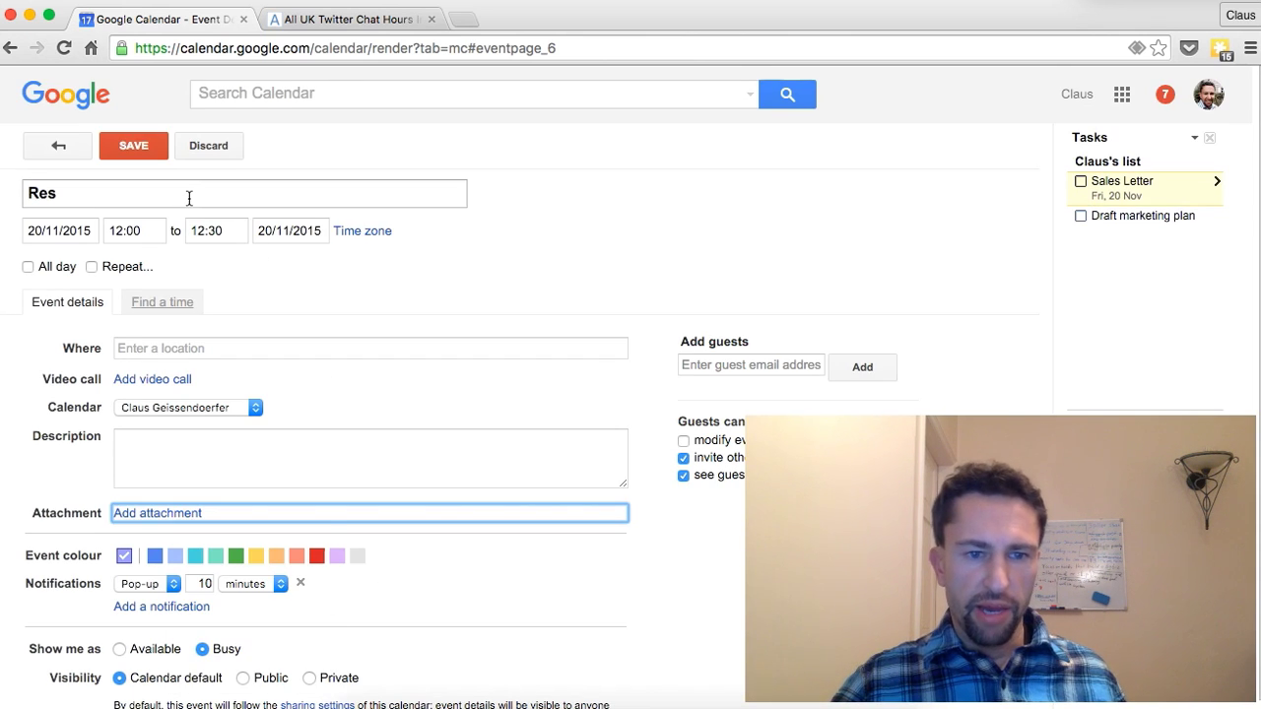
Step: Make Res repeat weekly on Monday, Tuesday, Wednesday and Friday, then discard the event
{"action": "left_click", "coordinate": [116, 268]}
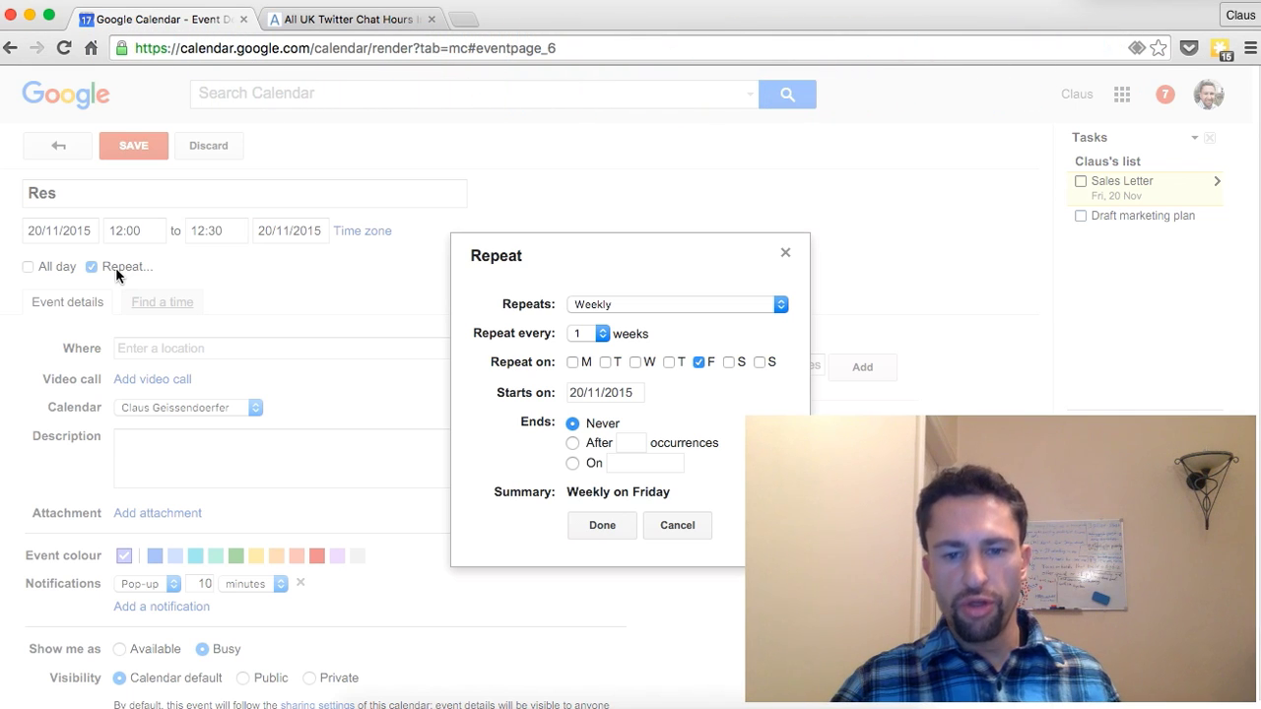
{"action": "left_click", "coordinate": [572, 363]}
{"action": "left_click", "coordinate": [605, 363]}
{"action": "left_click", "coordinate": [636, 363]}
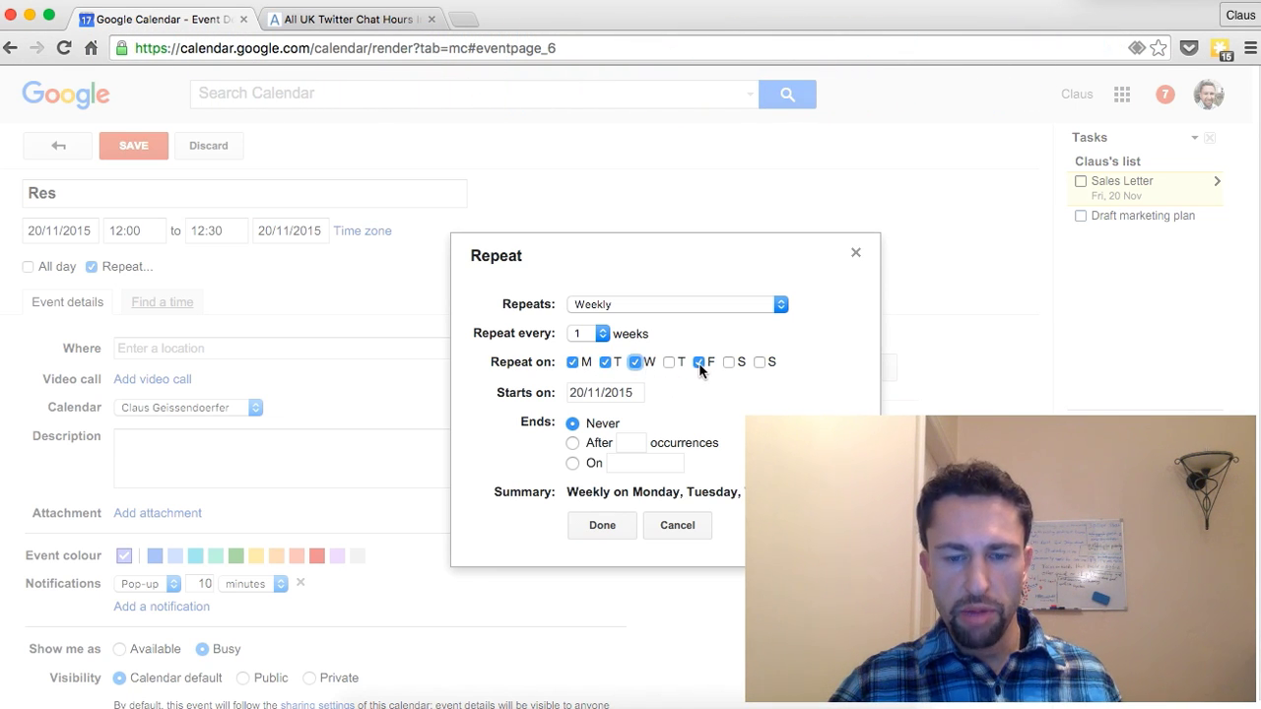
{"action": "left_click", "coordinate": [627, 527]}
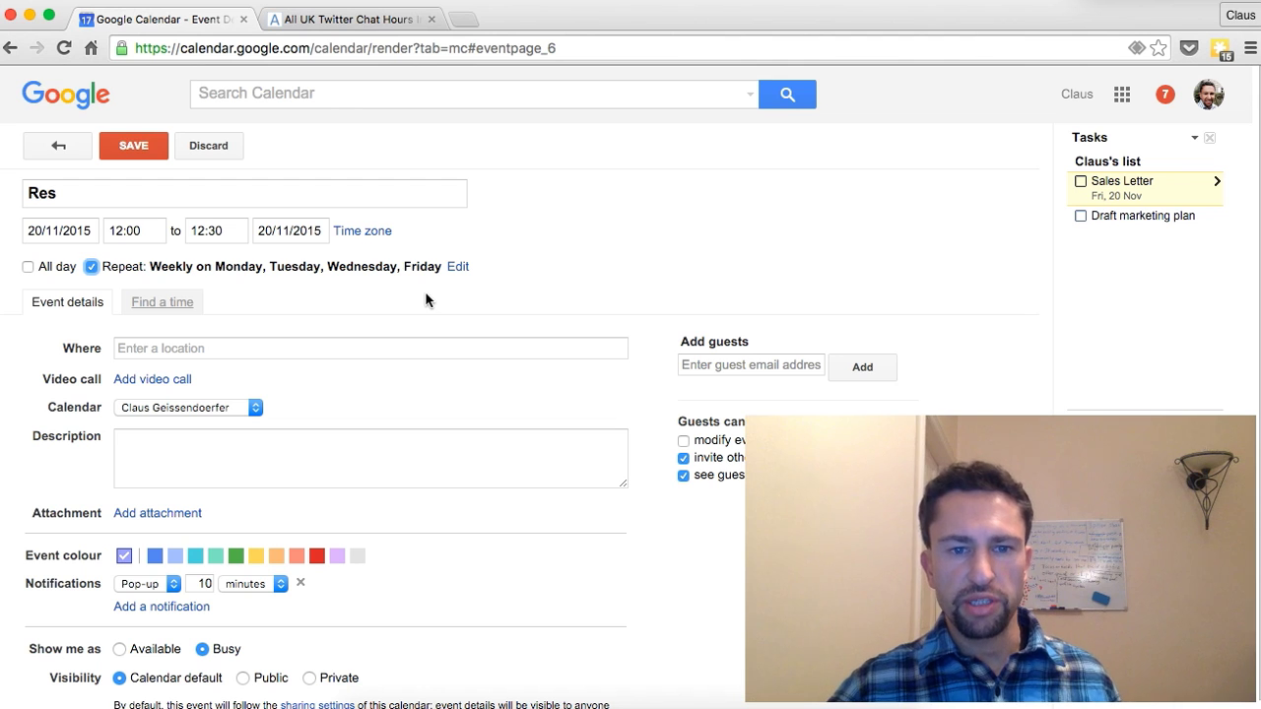
{"action": "left_click", "coordinate": [210, 150]}
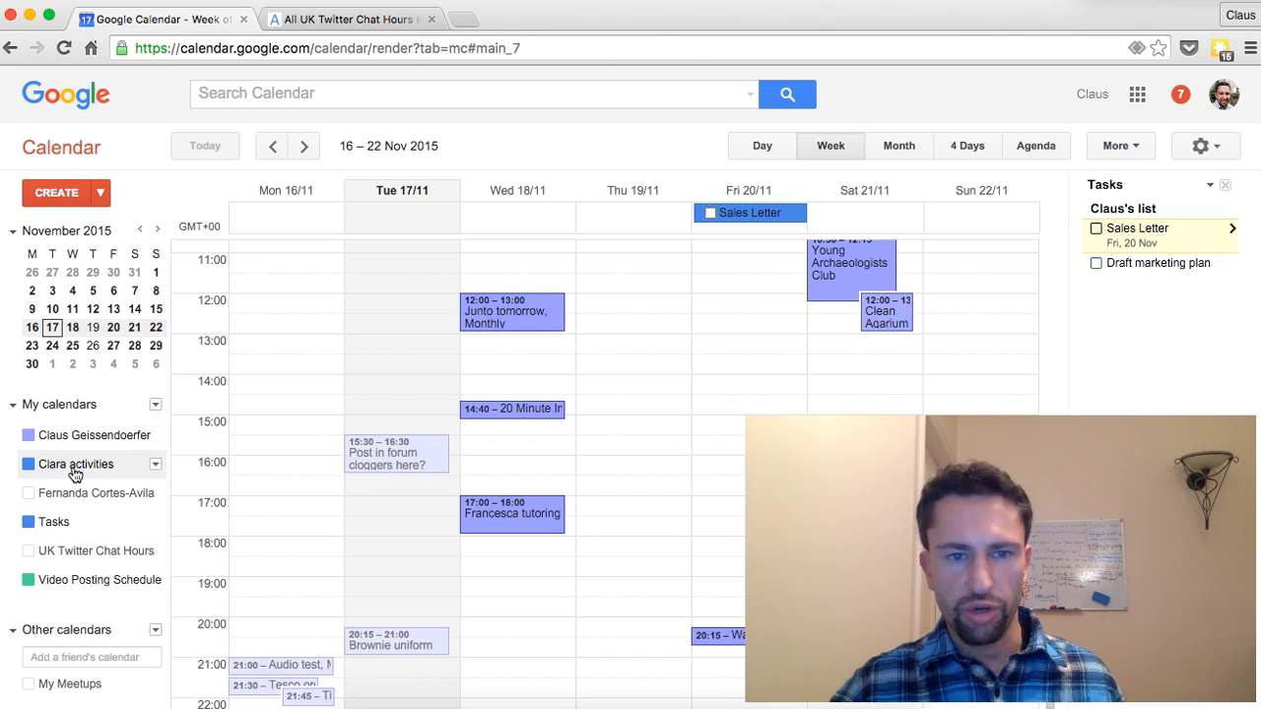
Step: Hide the Clara activities calendar and bring up Video Posting Schedule's sharing option
{"action": "left_click", "coordinate": [73, 474]}
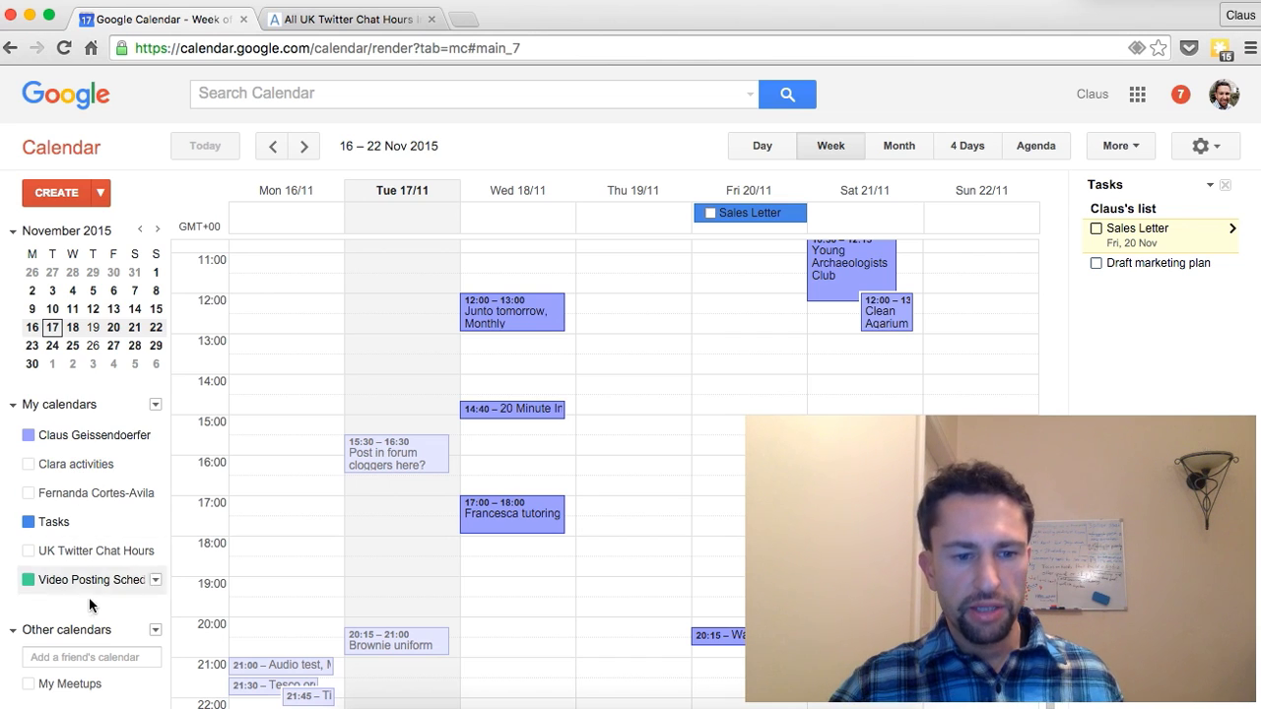
{"action": "left_click", "coordinate": [156, 581]}
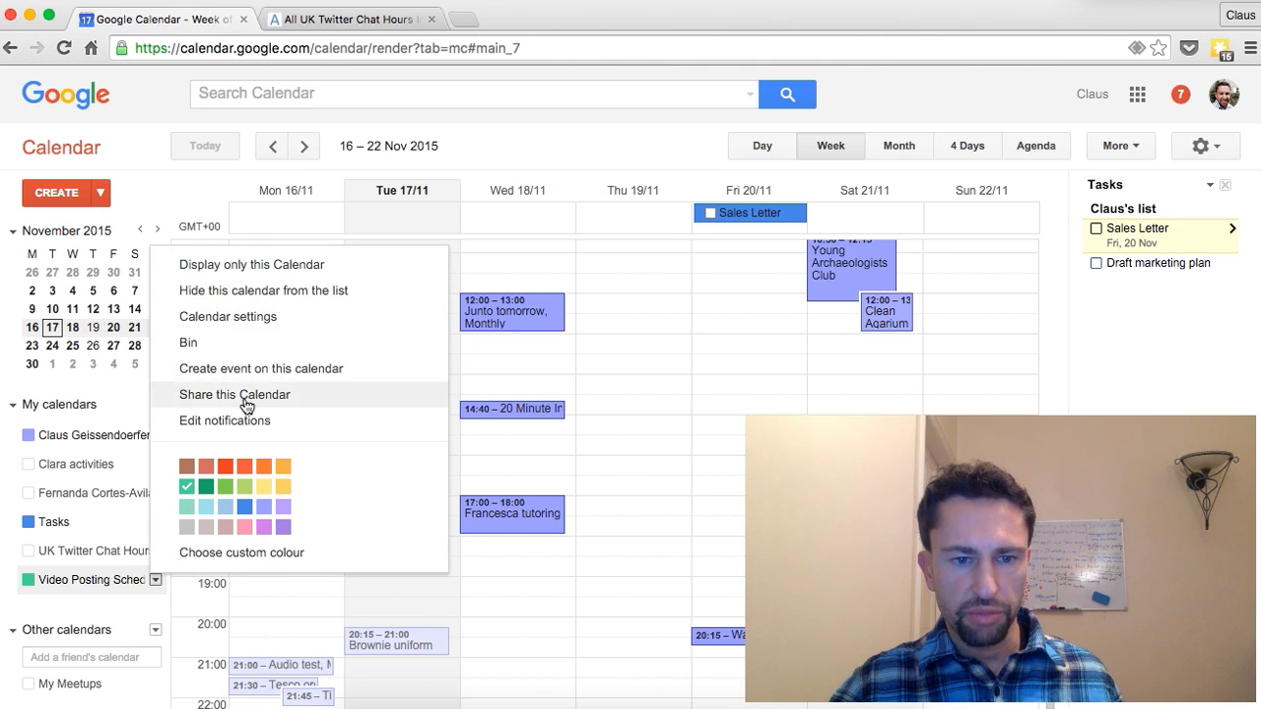
{"action": "left_click", "coordinate": [246, 398]}
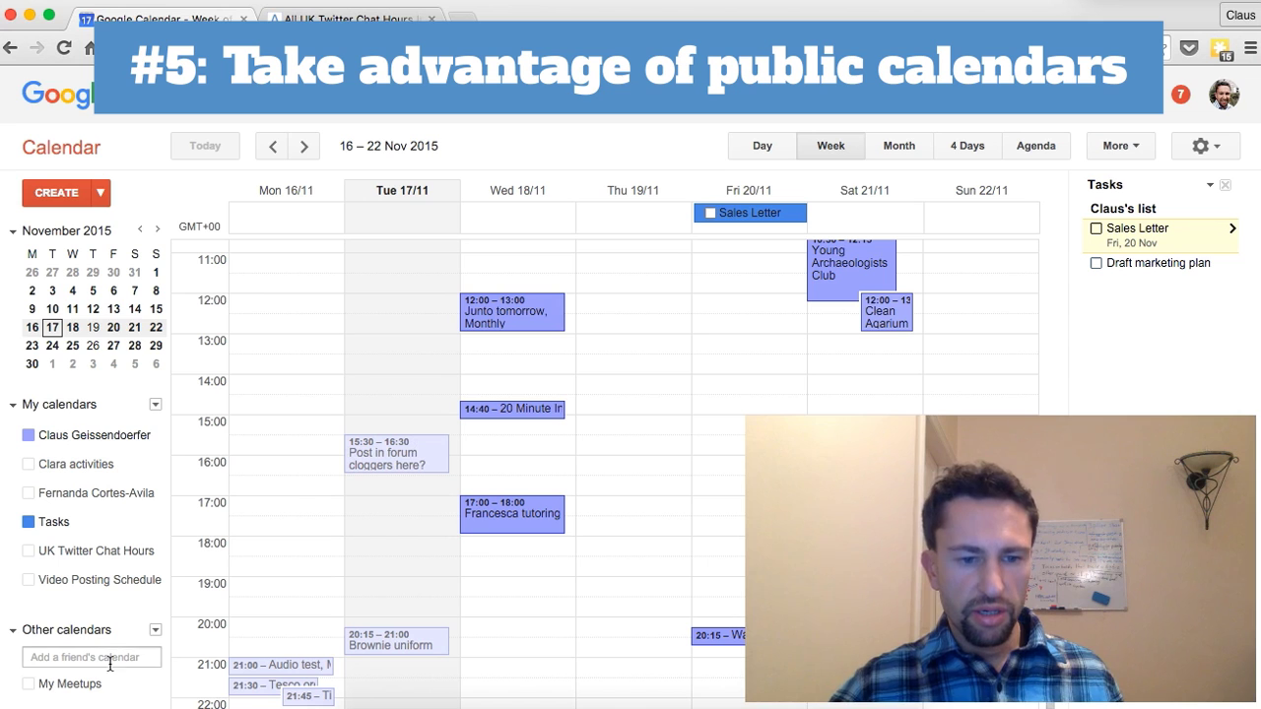
Step: Browse Sports > American Football > NFL calendars and preview the Arizona Cardinals calendar
{"action": "left_click", "coordinate": [156, 632]}
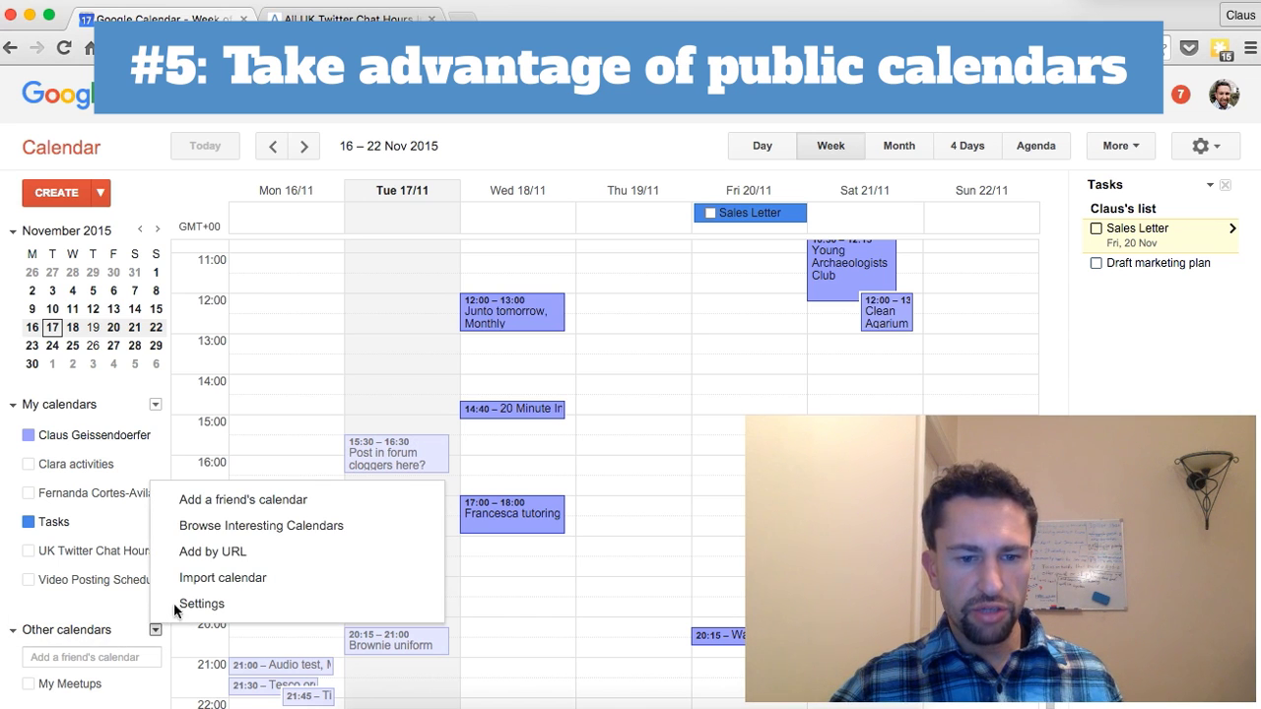
{"action": "left_click", "coordinate": [204, 530]}
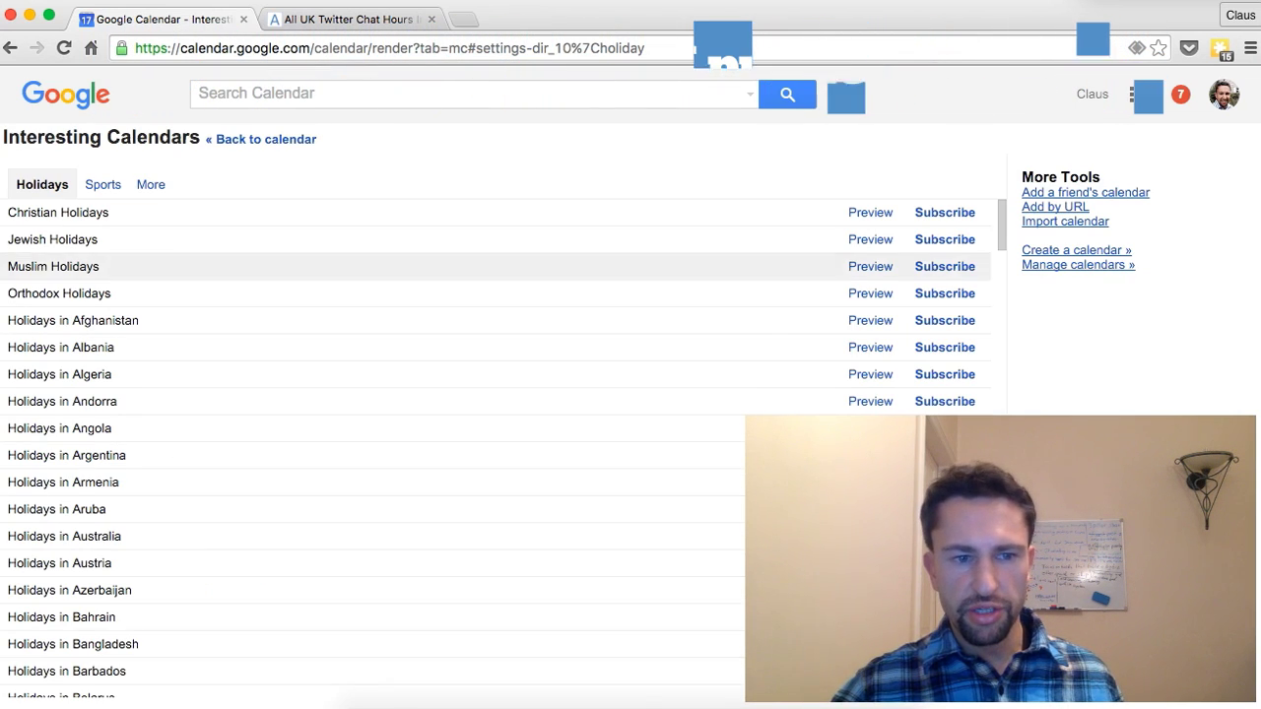
{"action": "left_click", "coordinate": [105, 191]}
{"action": "left_click", "coordinate": [85, 215]}
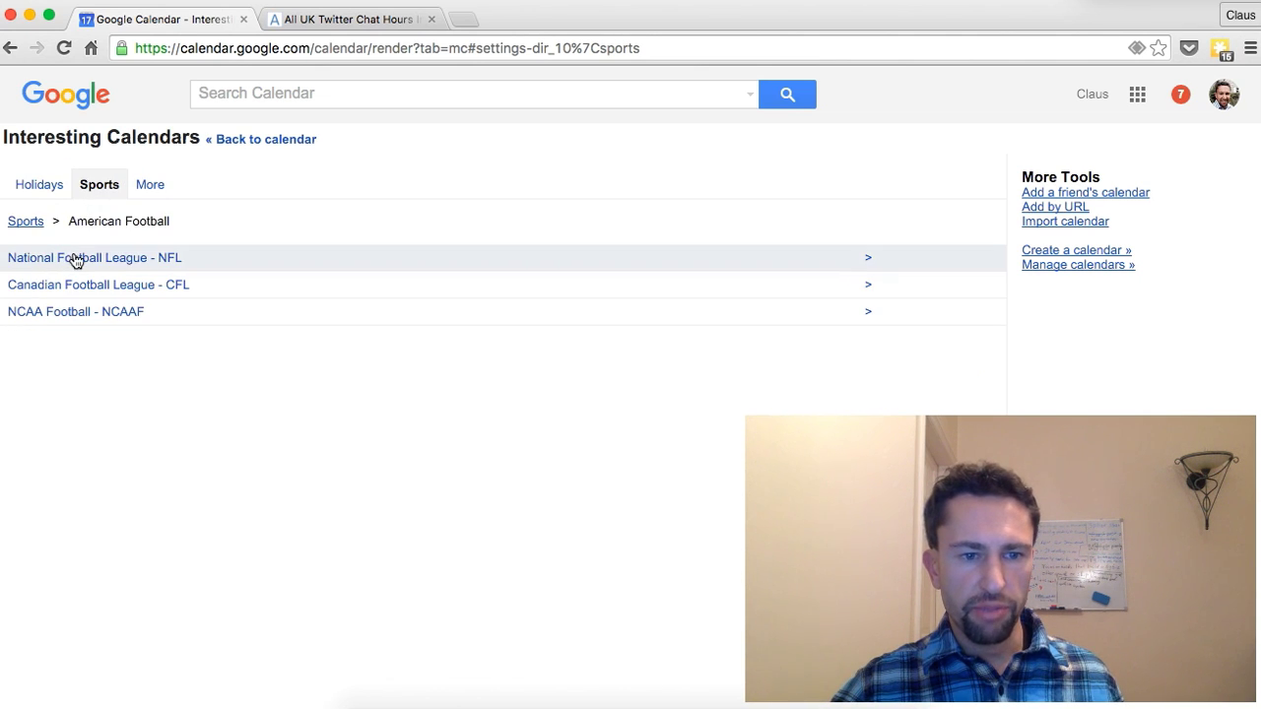
{"action": "left_click", "coordinate": [76, 256]}
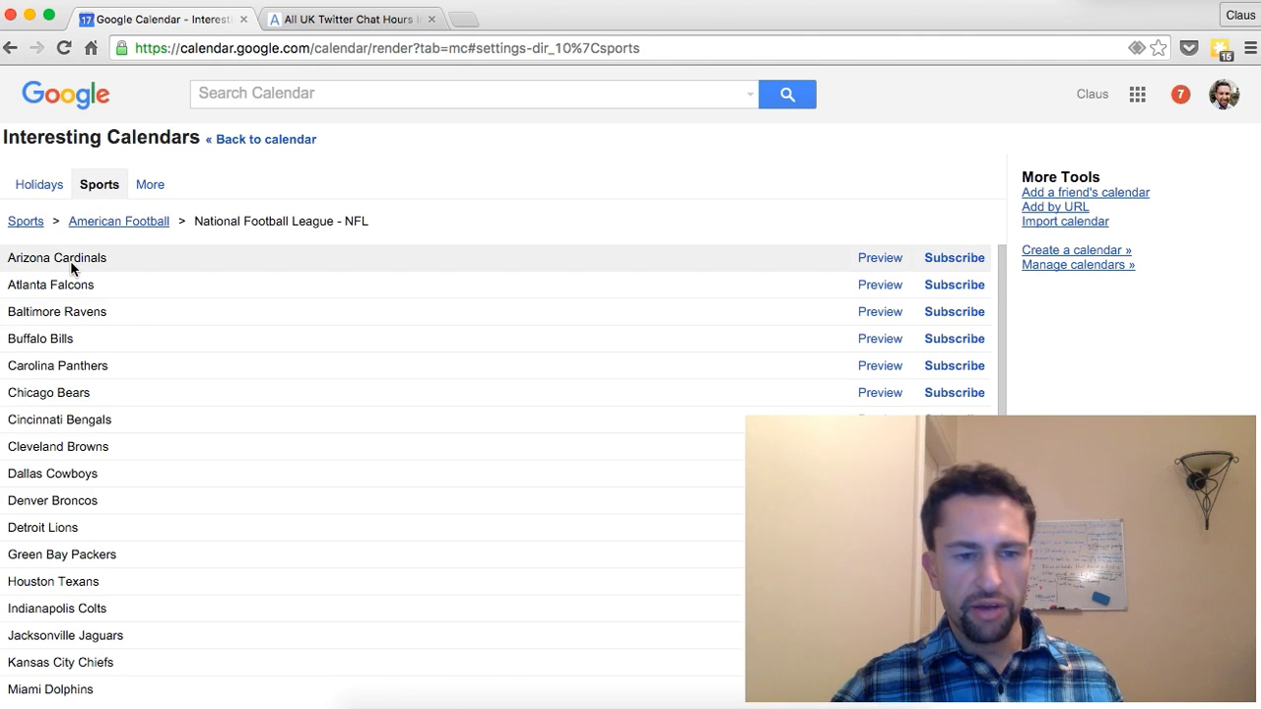
{"action": "left_click", "coordinate": [880, 259]}
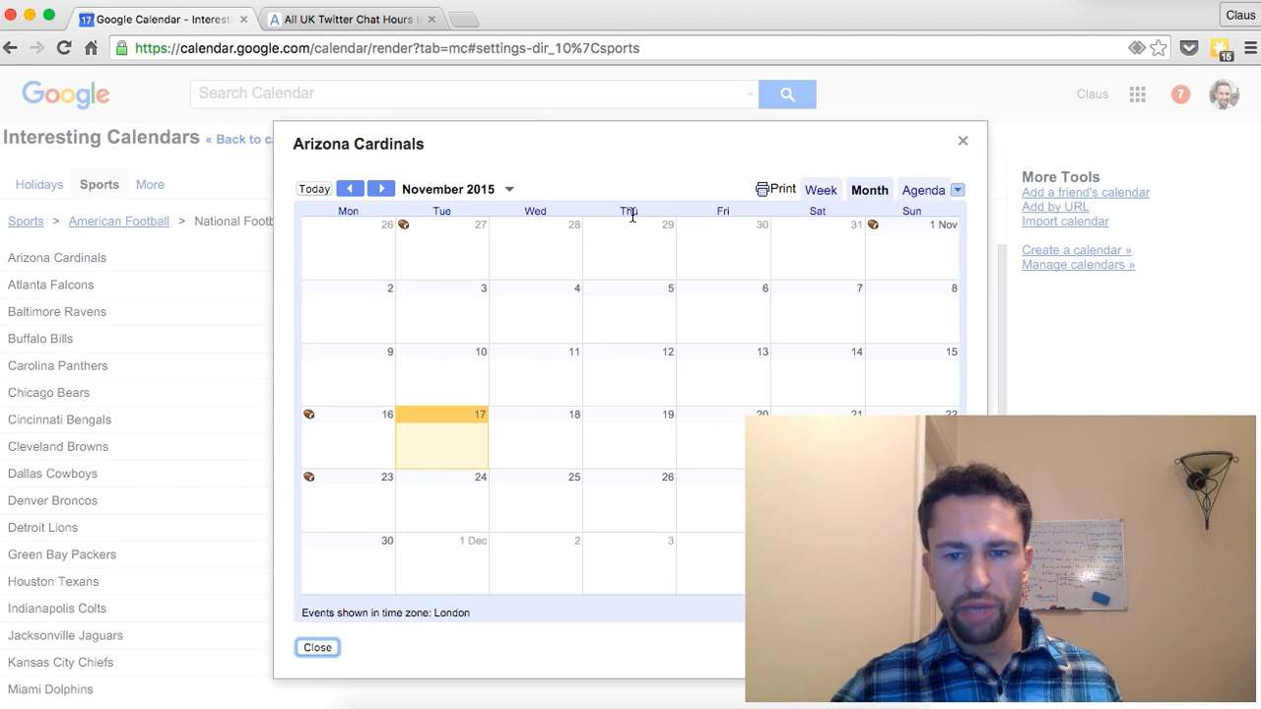
{"action": "left_click", "coordinate": [963, 141]}
Step: Return to the week view and start creating a new calendar under My calendars
{"action": "left_click", "coordinate": [252, 138]}
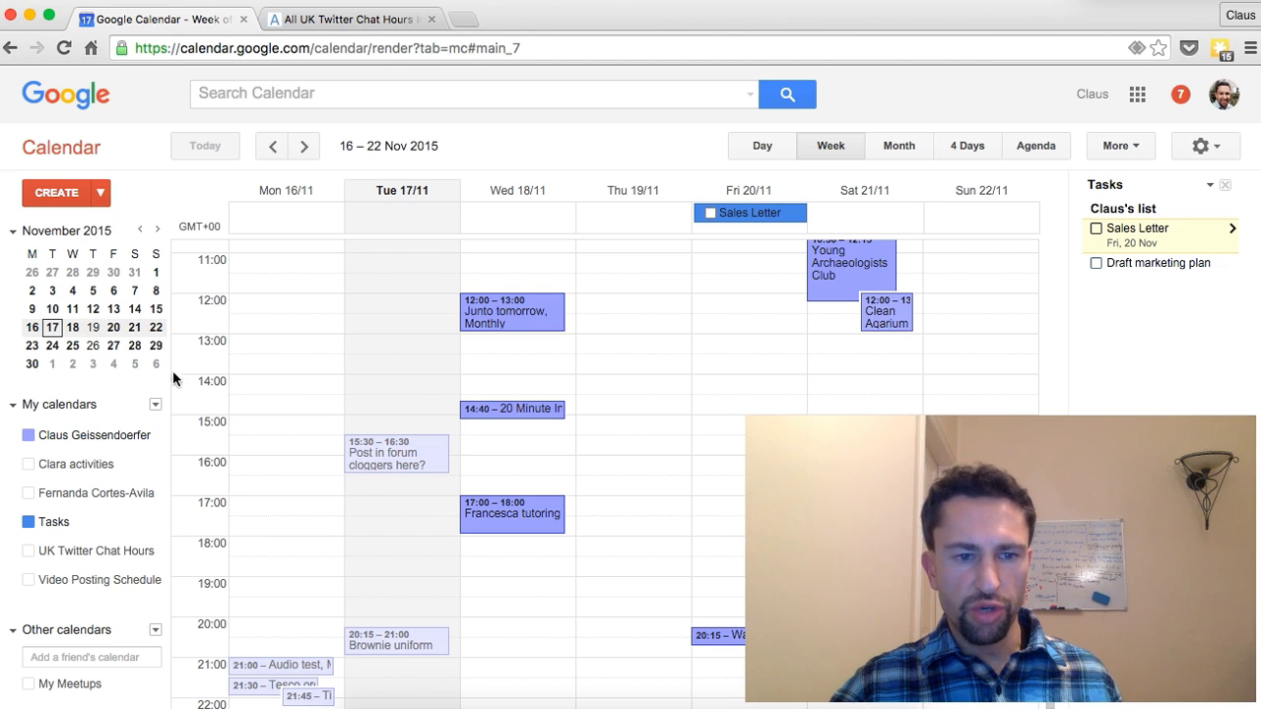
{"action": "left_click", "coordinate": [155, 404]}
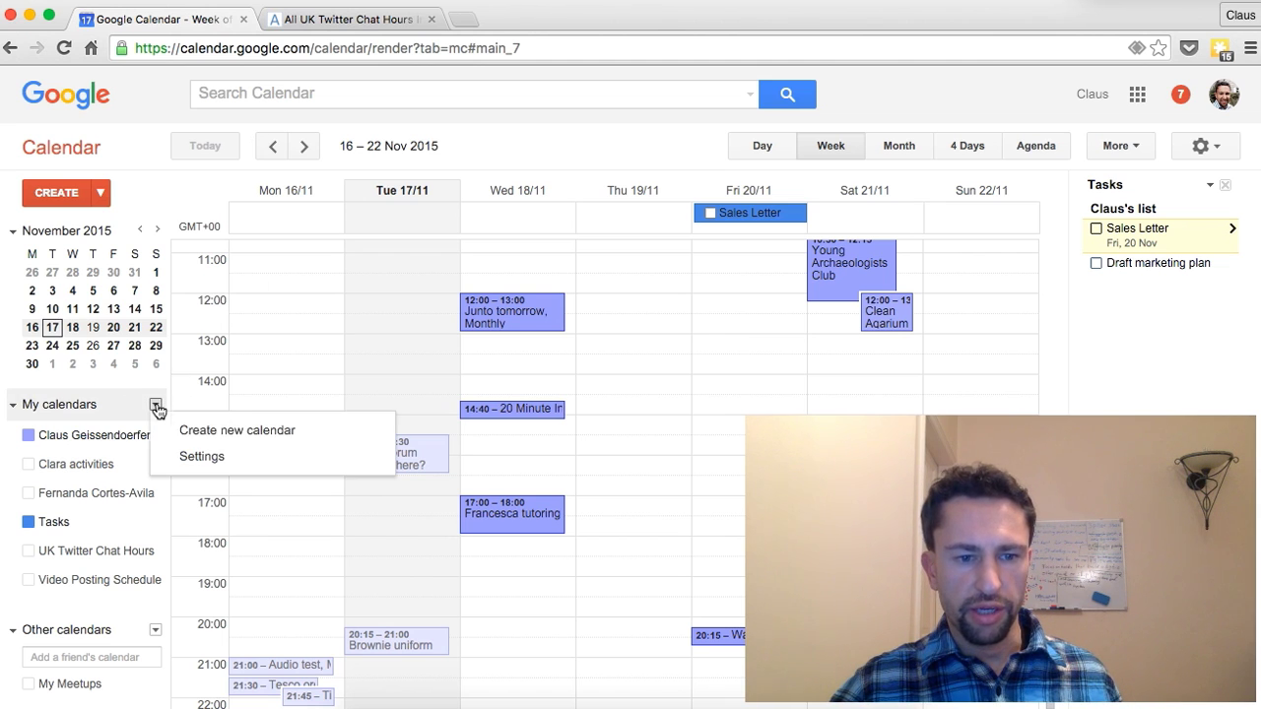
{"action": "left_click", "coordinate": [234, 438]}
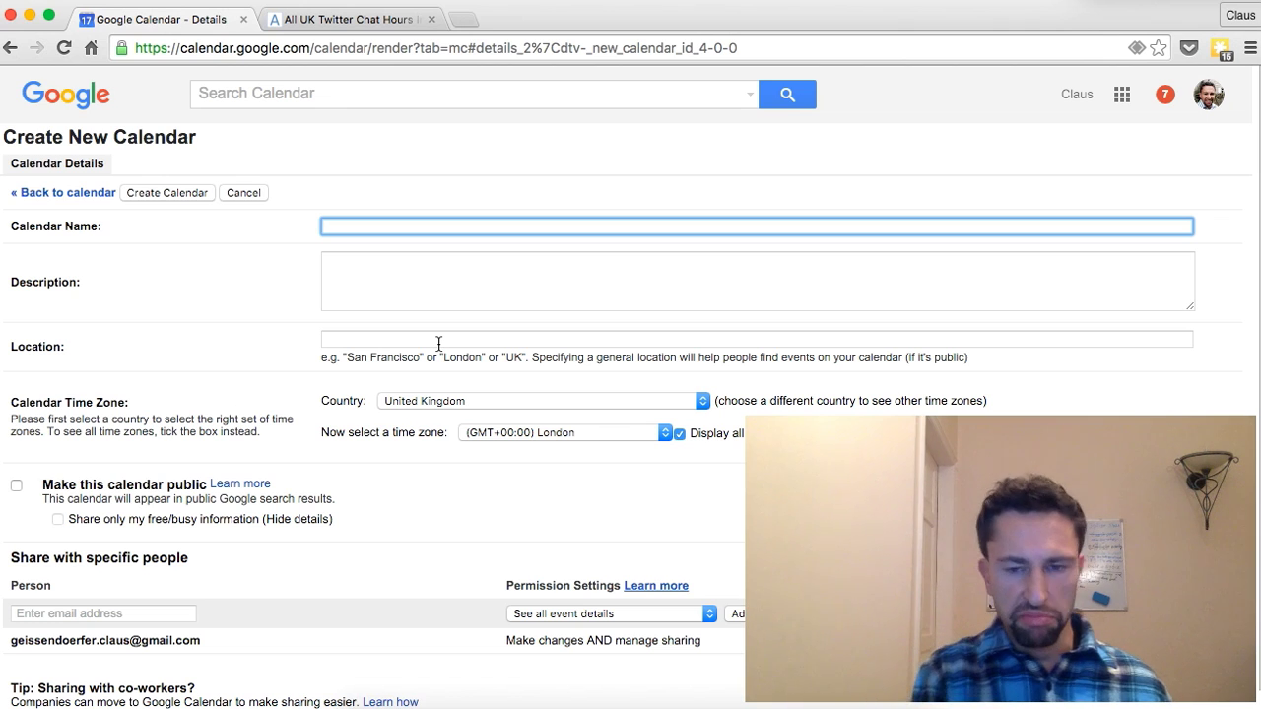
Step: Name the new calendar 'Soccer league calender', make it public, and create it
{"action": "type", "text": "Soccer leau"}
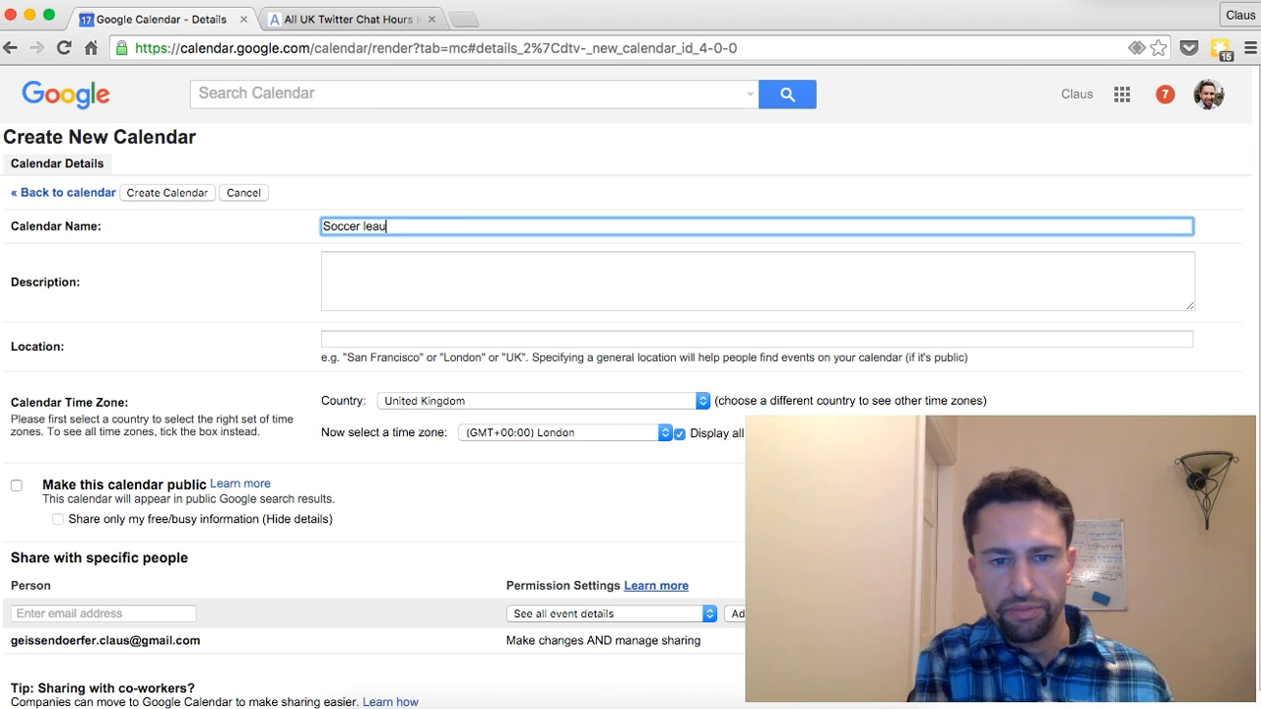
{"action": "key", "text": "BackSpace"}
{"action": "type", "text": "gue cla"}
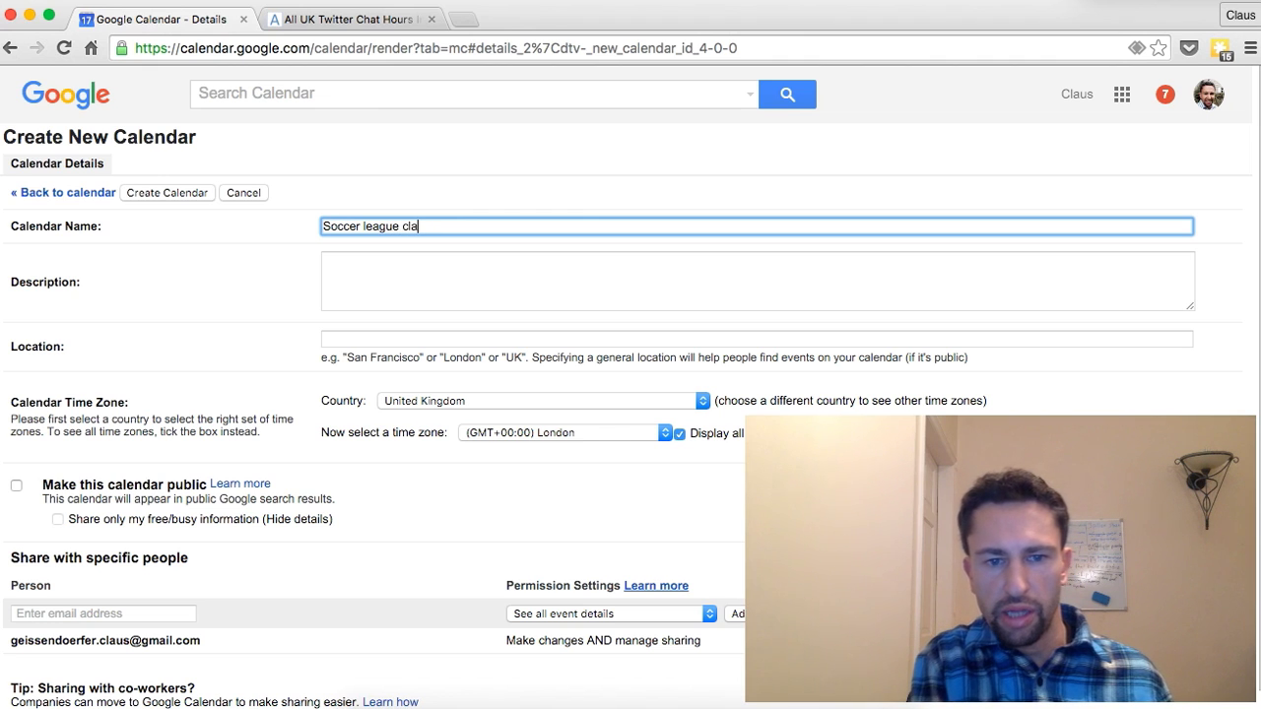
{"action": "key", "text": "BackSpace"}
{"action": "key", "text": "BackSpace"}
{"action": "type", "text": "alender"}
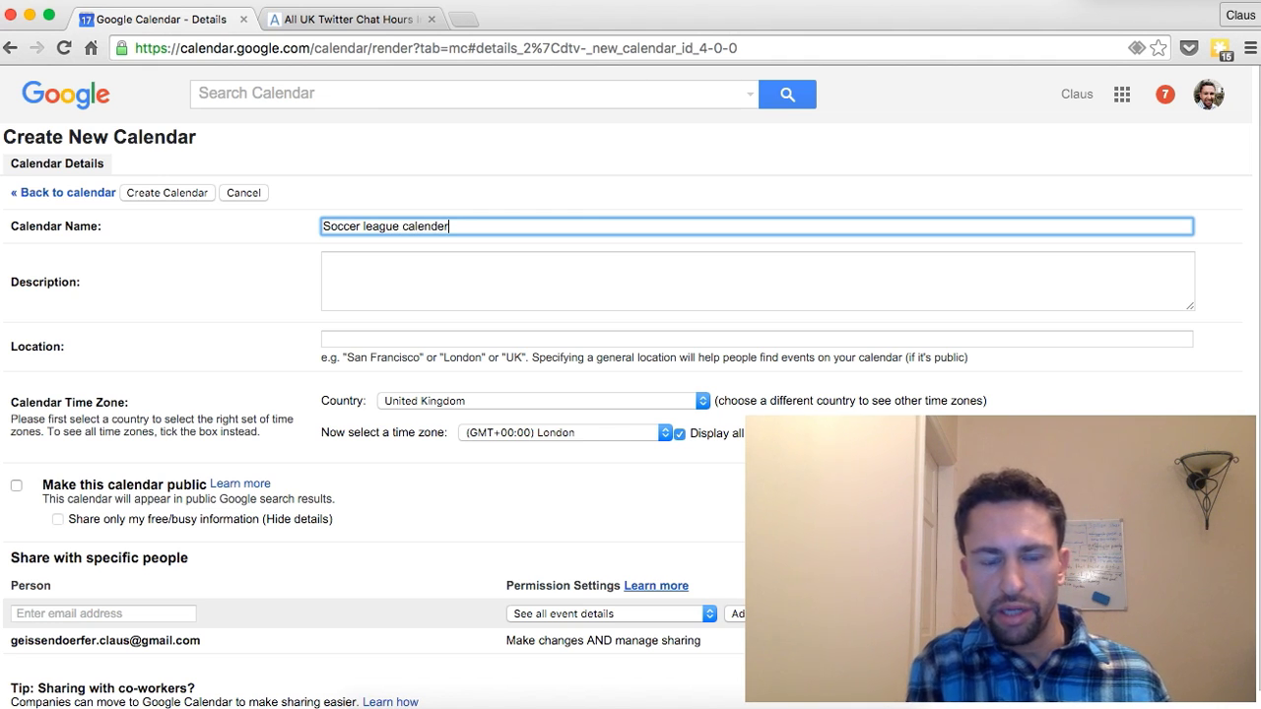
{"action": "left_click", "coordinate": [17, 485]}
{"action": "scroll", "coordinate": [349, 512], "scroll_direction": "down", "scroll_amount": 1}
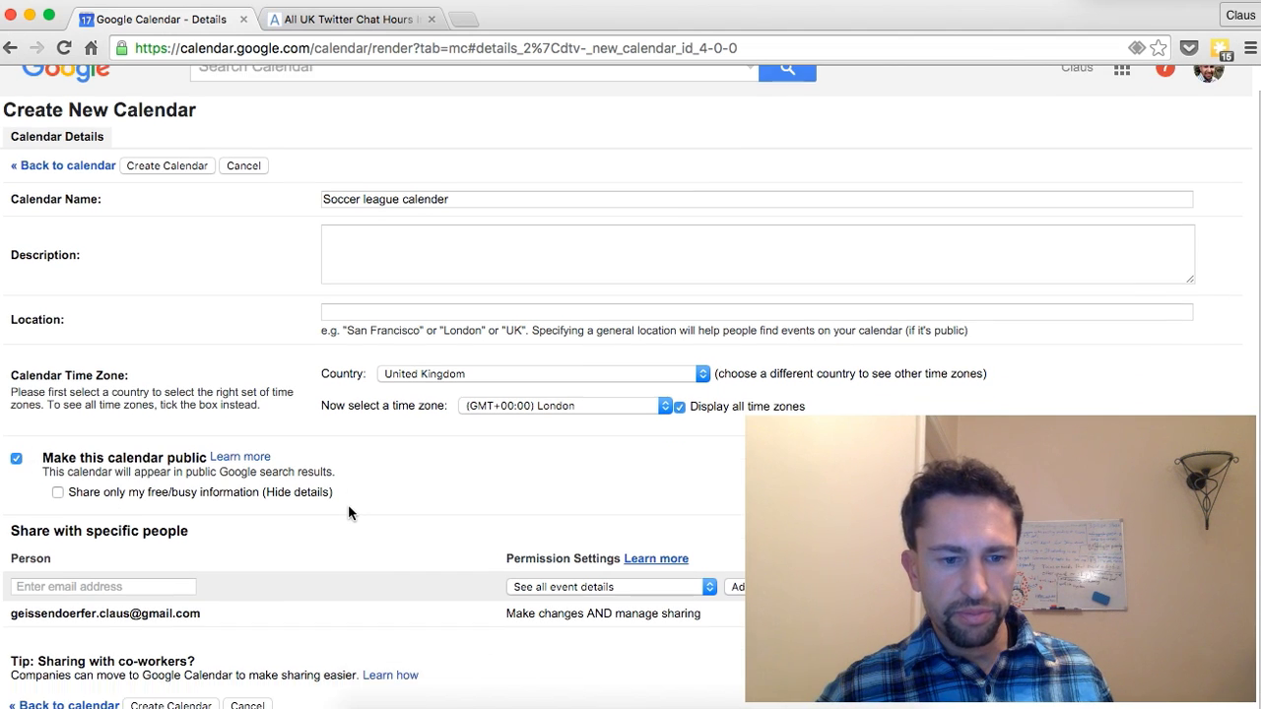
{"action": "left_click", "coordinate": [182, 691]}
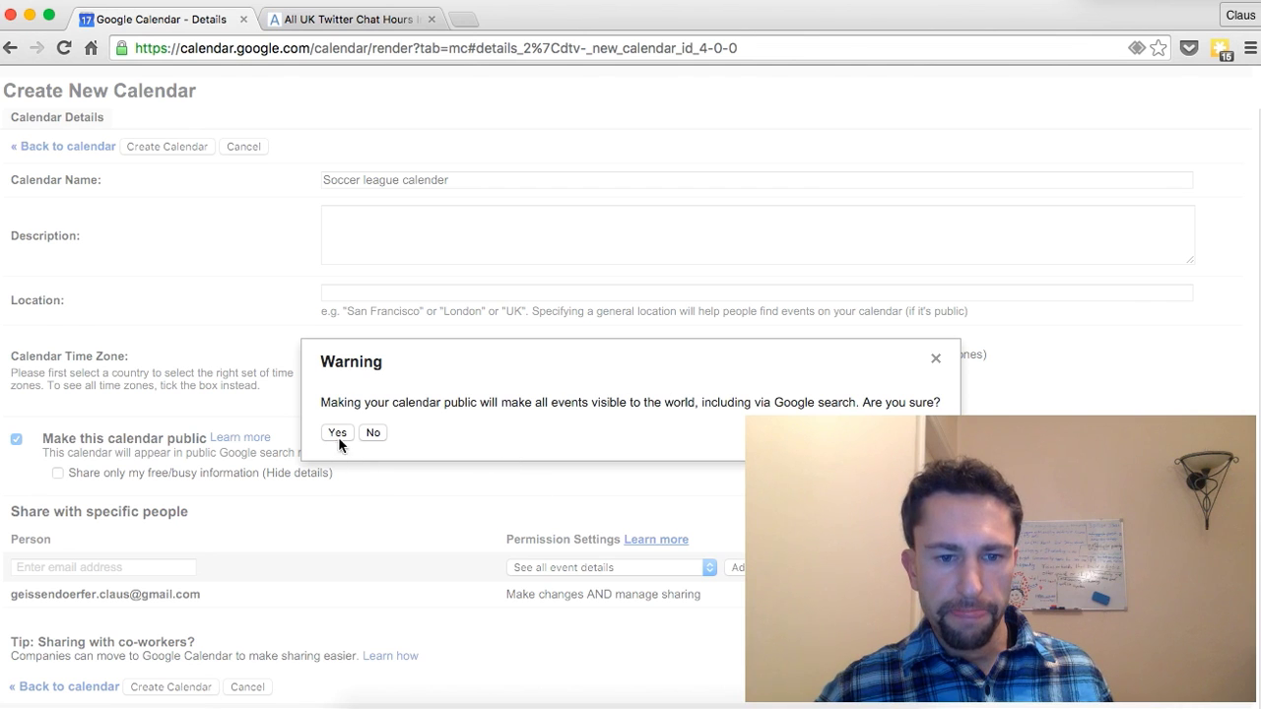
{"action": "left_click", "coordinate": [337, 434]}
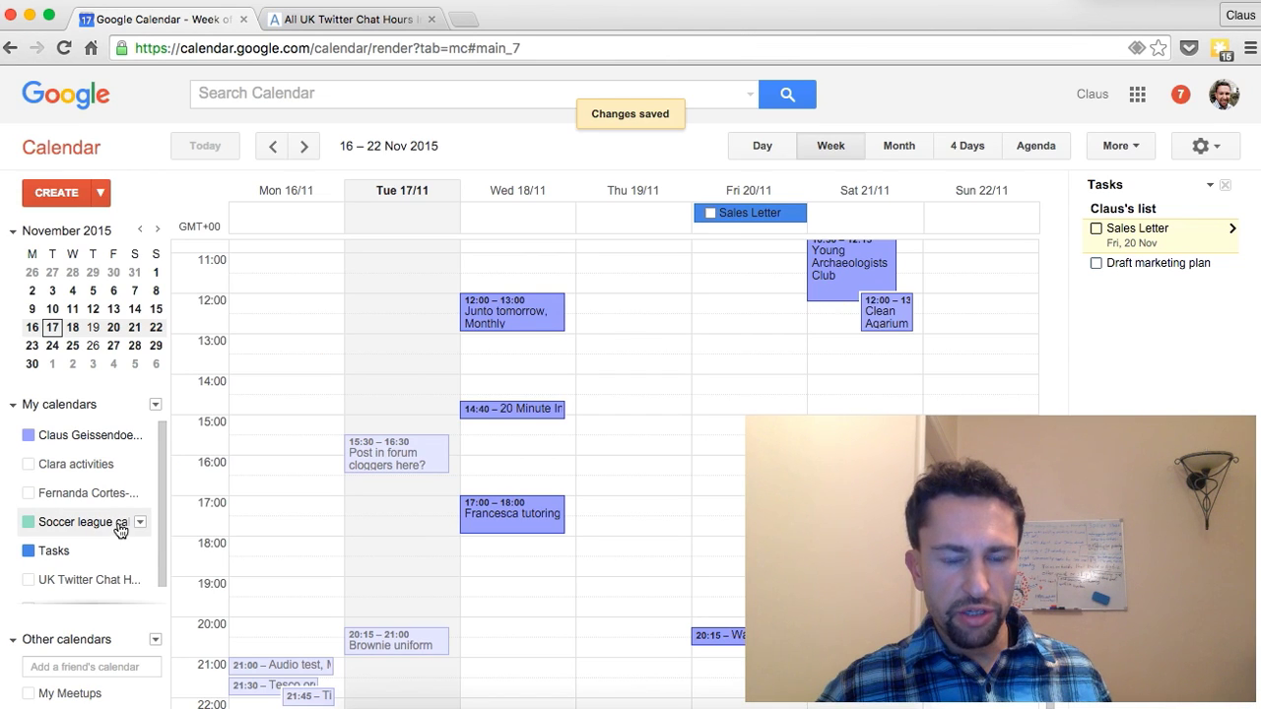
Step: Open Soccer league calender's settings and follow its HTML calendar address to the embed page
{"action": "left_click", "coordinate": [140, 523]}
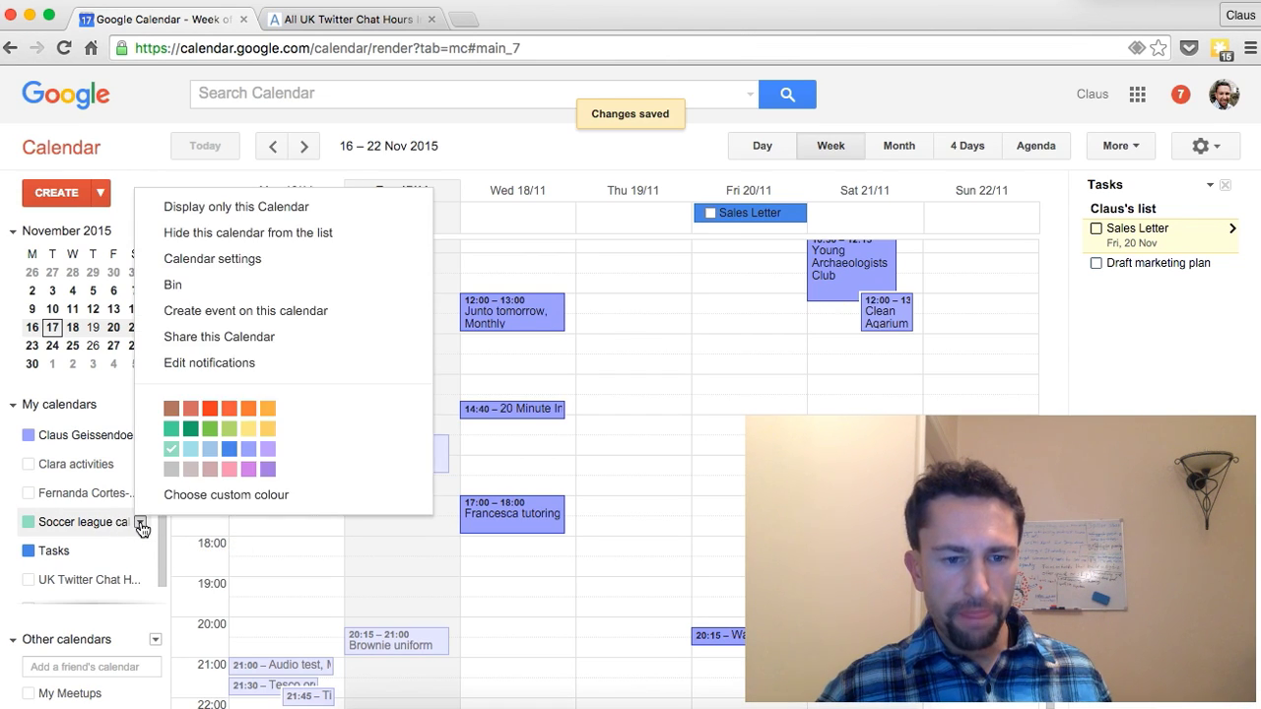
{"action": "left_click", "coordinate": [237, 258]}
{"action": "scroll", "coordinate": [348, 511], "scroll_direction": "down", "scroll_amount": 5}
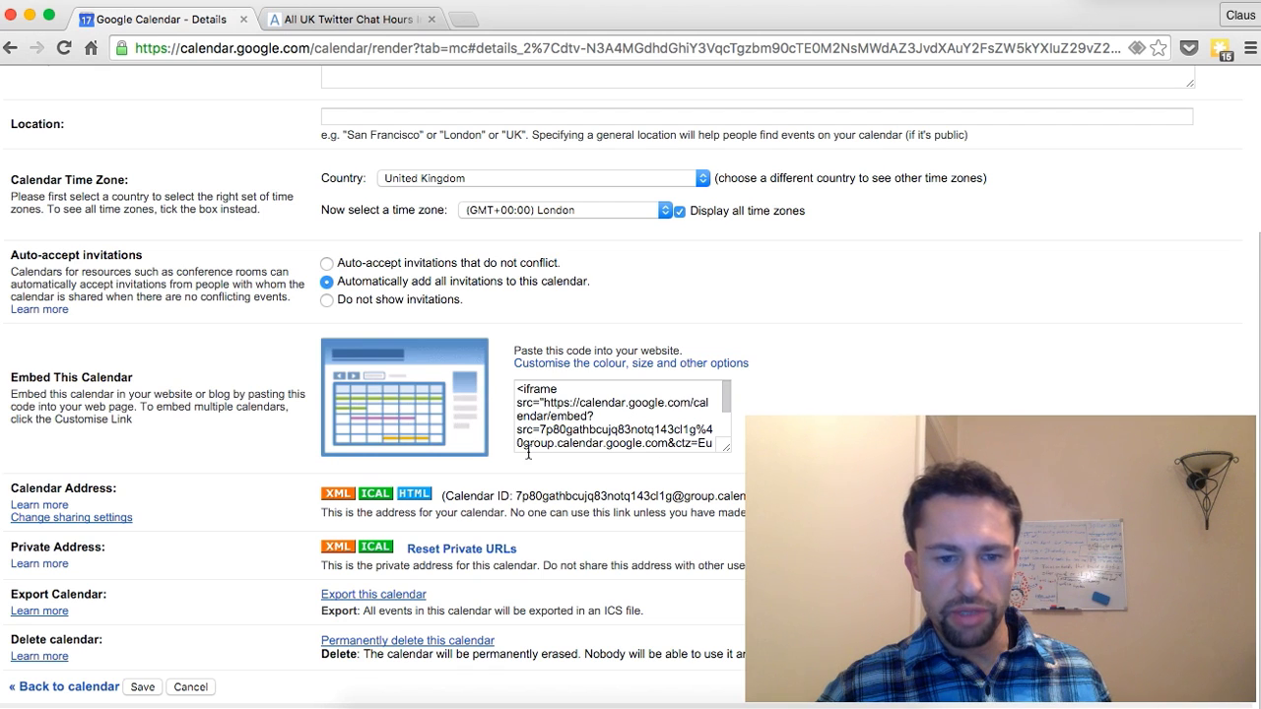
{"action": "left_click", "coordinate": [415, 494]}
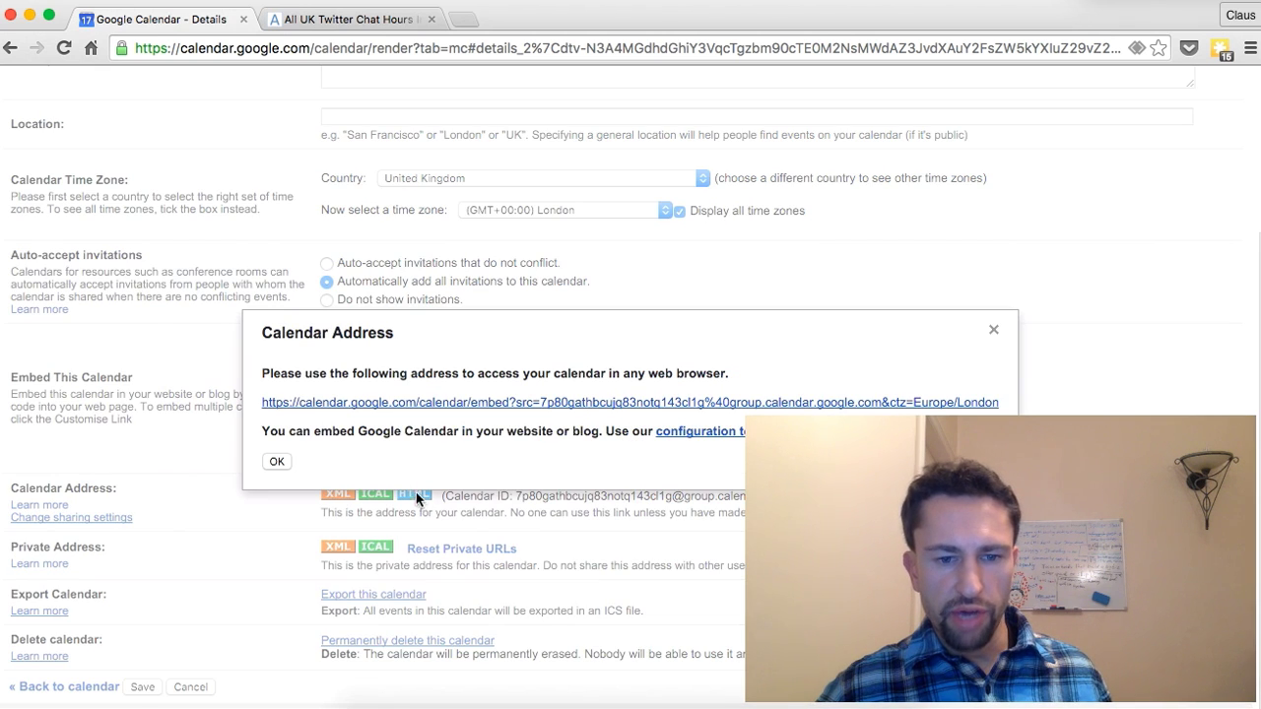
{"action": "left_click", "coordinate": [309, 403]}
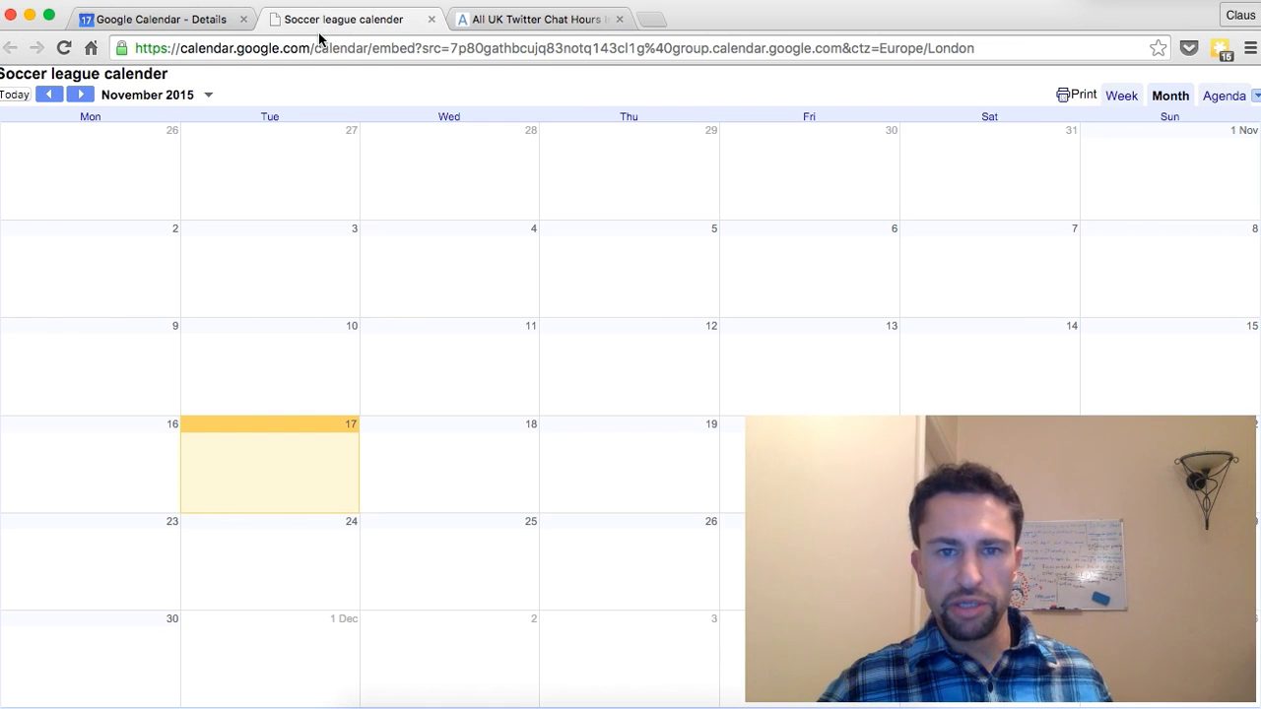
Step: View the #FunPMLunch event's details on the embedded UK Twitter Chat Hours calendar
{"action": "key", "text": "ctrl+Tab"}
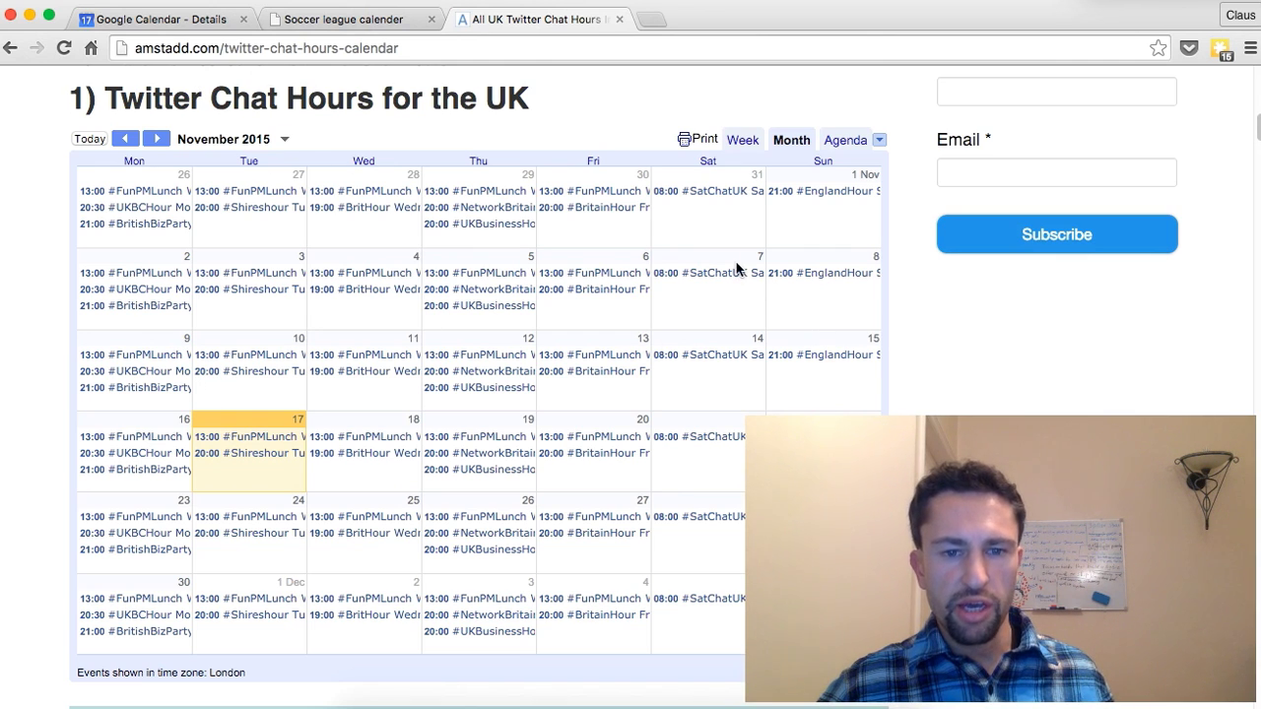
{"action": "left_click", "coordinate": [385, 276]}
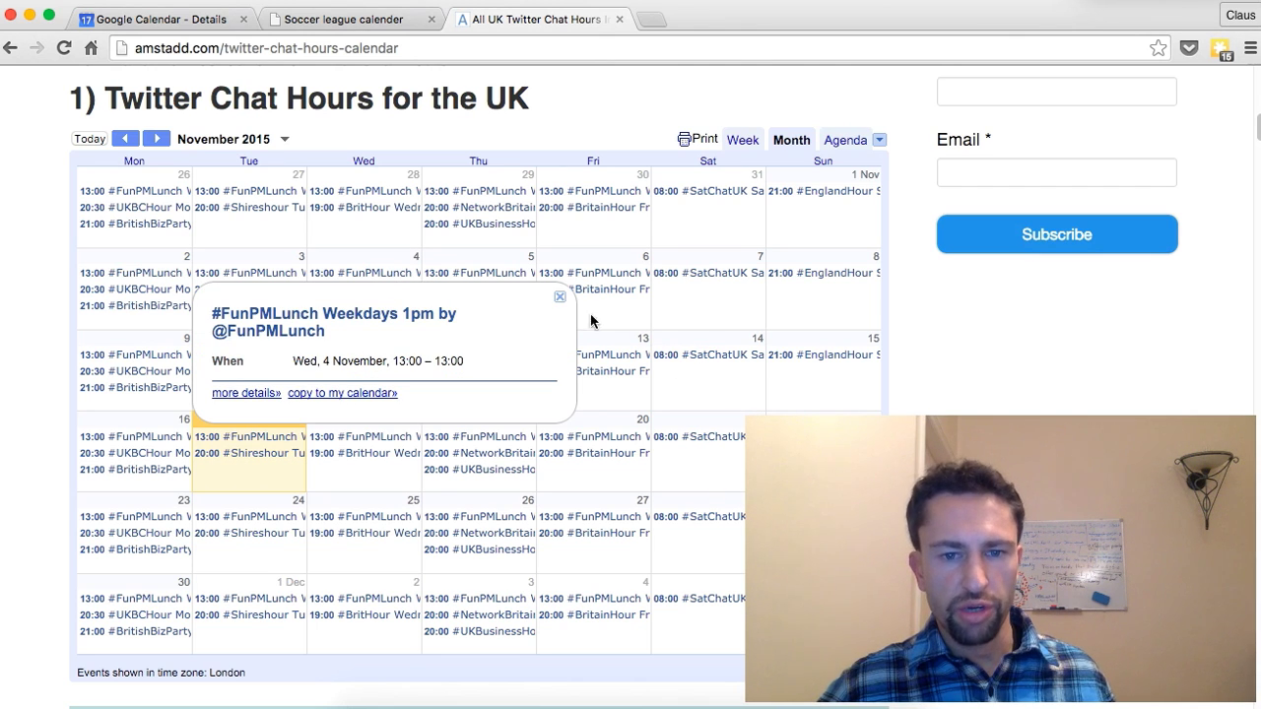
{"action": "left_click", "coordinate": [561, 297]}
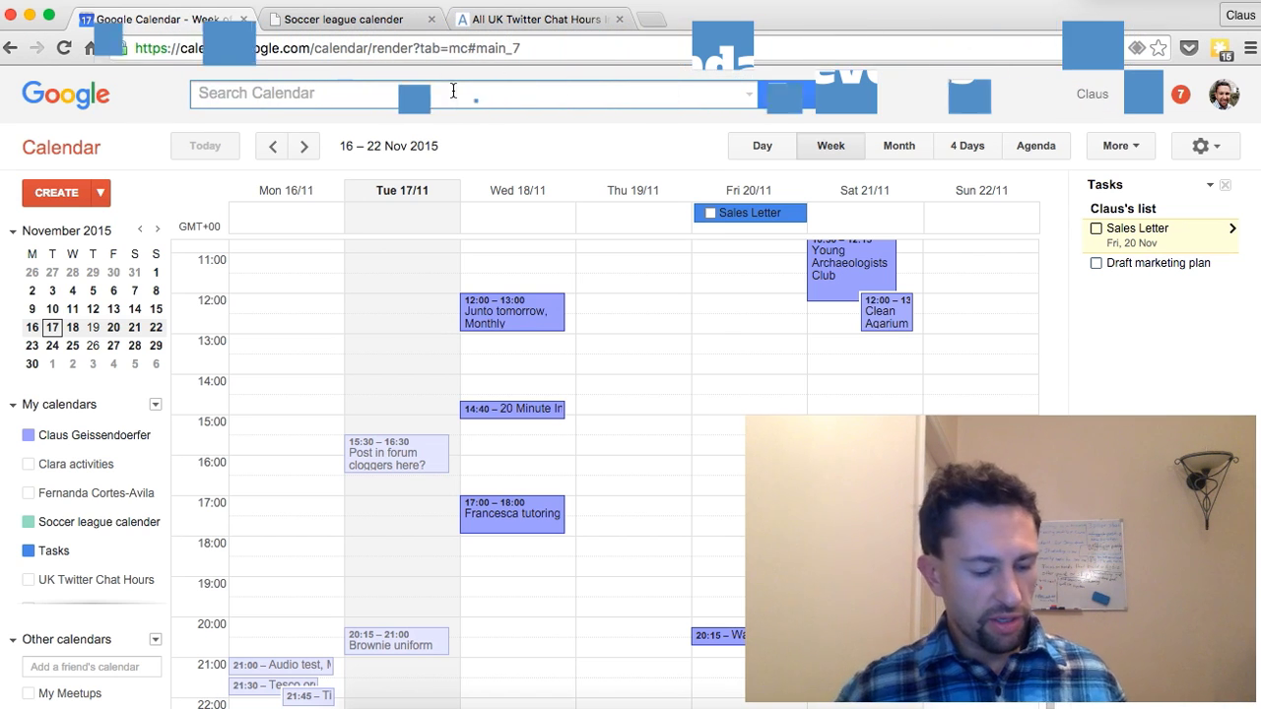
{"action": "left_click", "coordinate": [450, 90]}
{"action": "type", "text": "wife"}
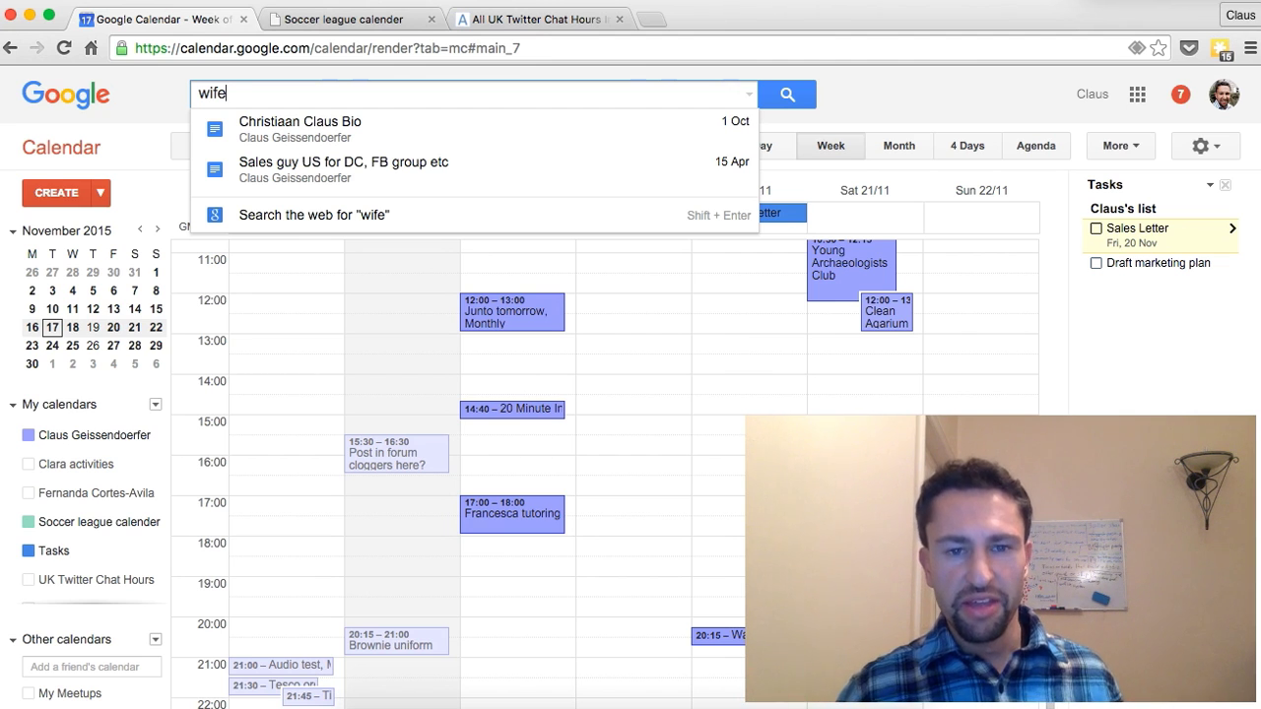
{"action": "key", "text": "BackSpace"}
{"action": "key", "text": "BackSpace"}
{"action": "key", "text": "BackSpace"}
{"action": "key", "text": "BackSpace"}
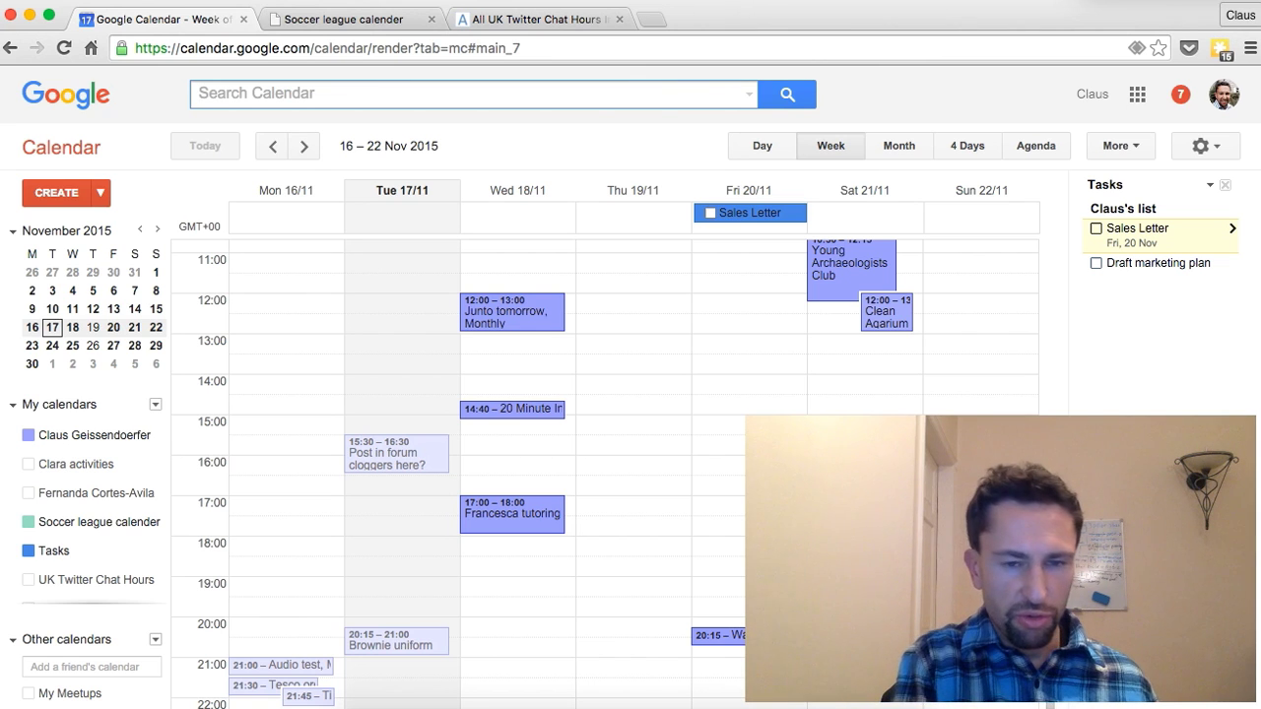
{"action": "type", "text": "John"}
{"action": "key", "text": "Return"}
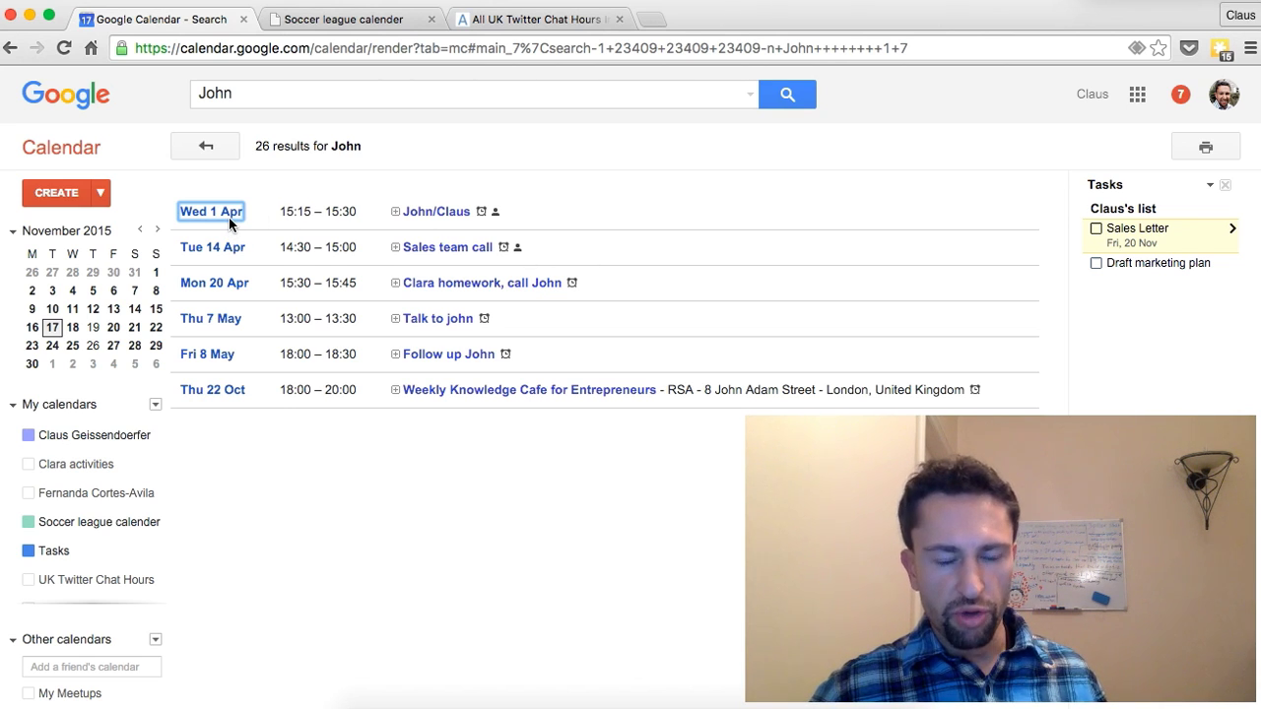
{"action": "left_click", "coordinate": [206, 148]}
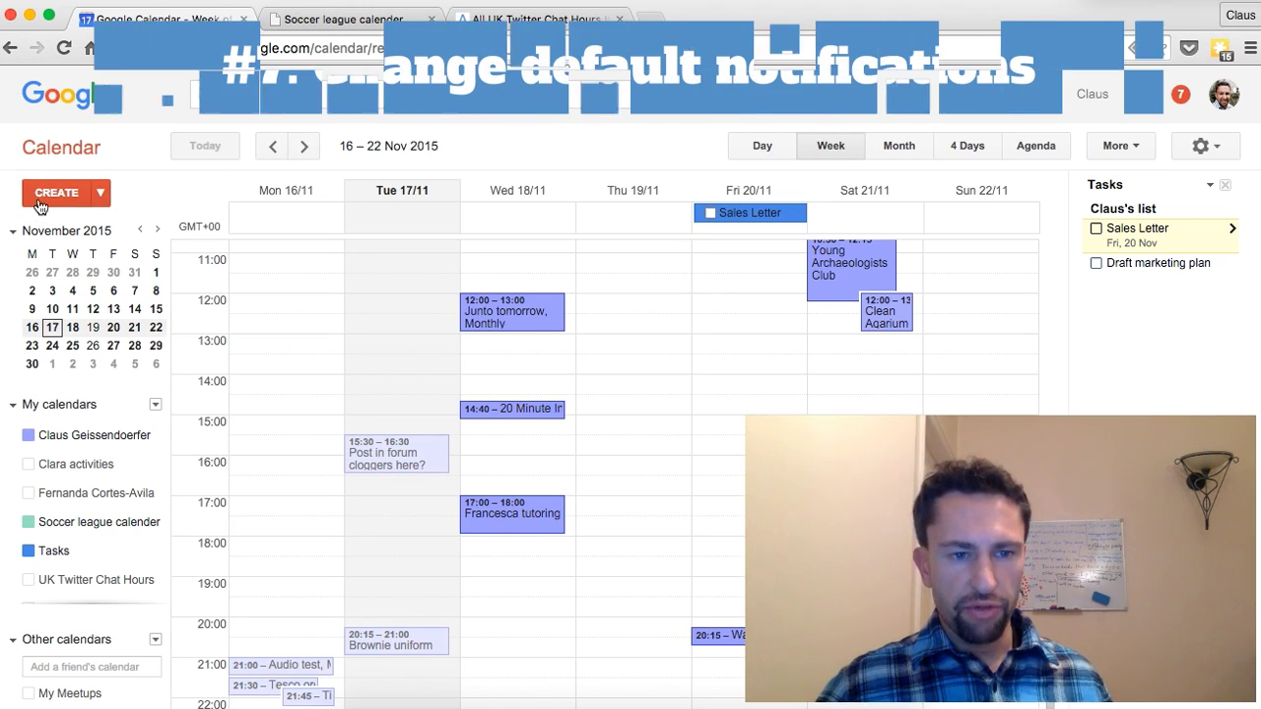
Step: Discard a new event, then open the main calendar's notifications via Settings > Calendars
{"action": "key", "text": "c"}
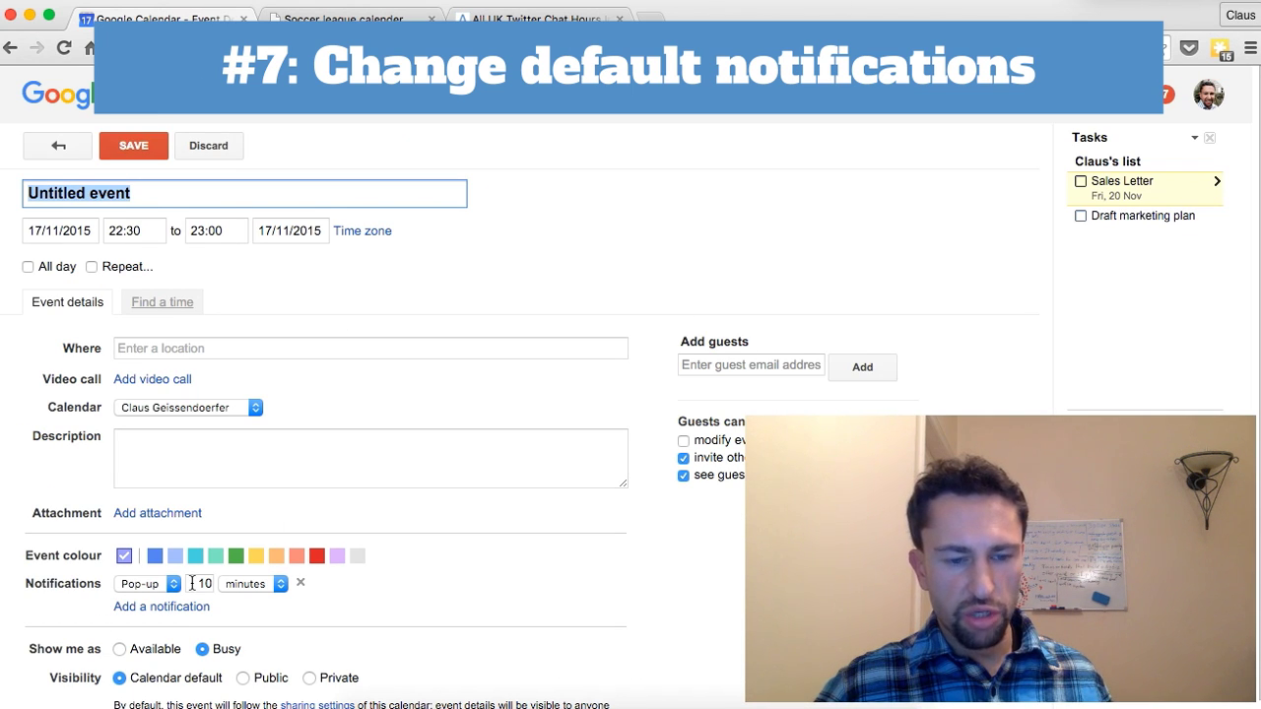
{"action": "left_click", "coordinate": [219, 149]}
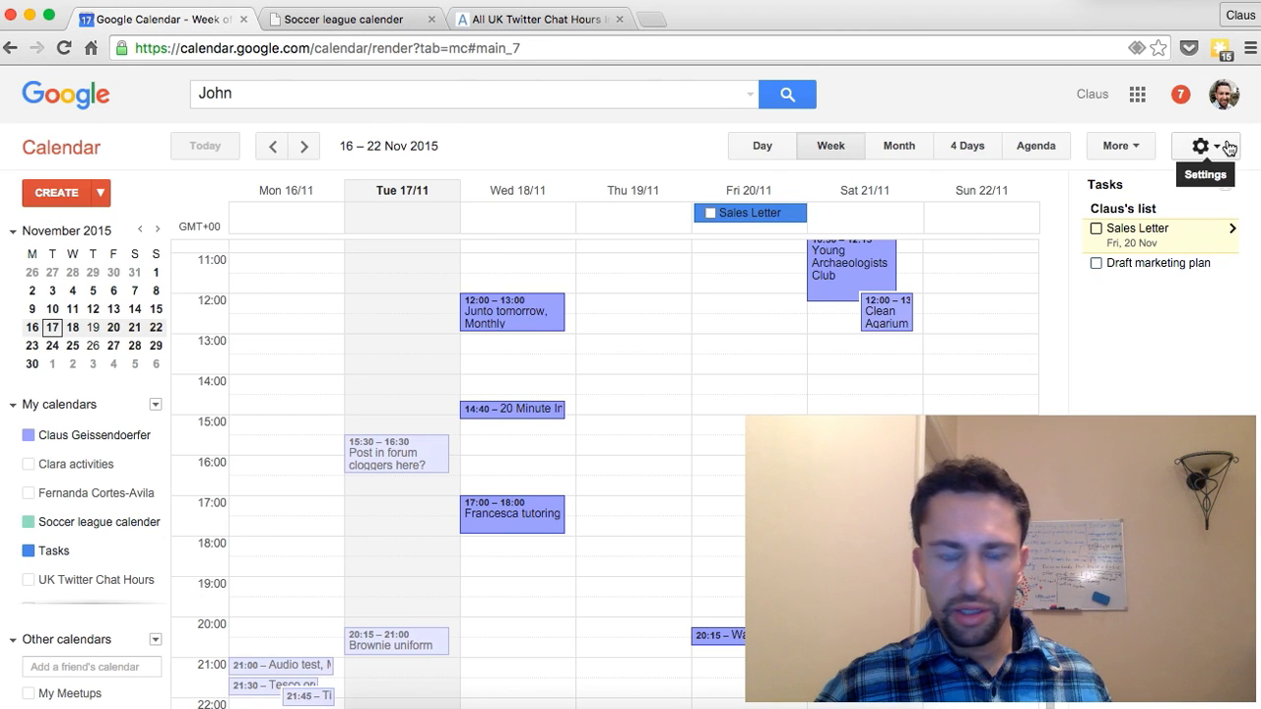
{"action": "left_click", "coordinate": [1226, 146]}
{"action": "left_click", "coordinate": [1052, 309]}
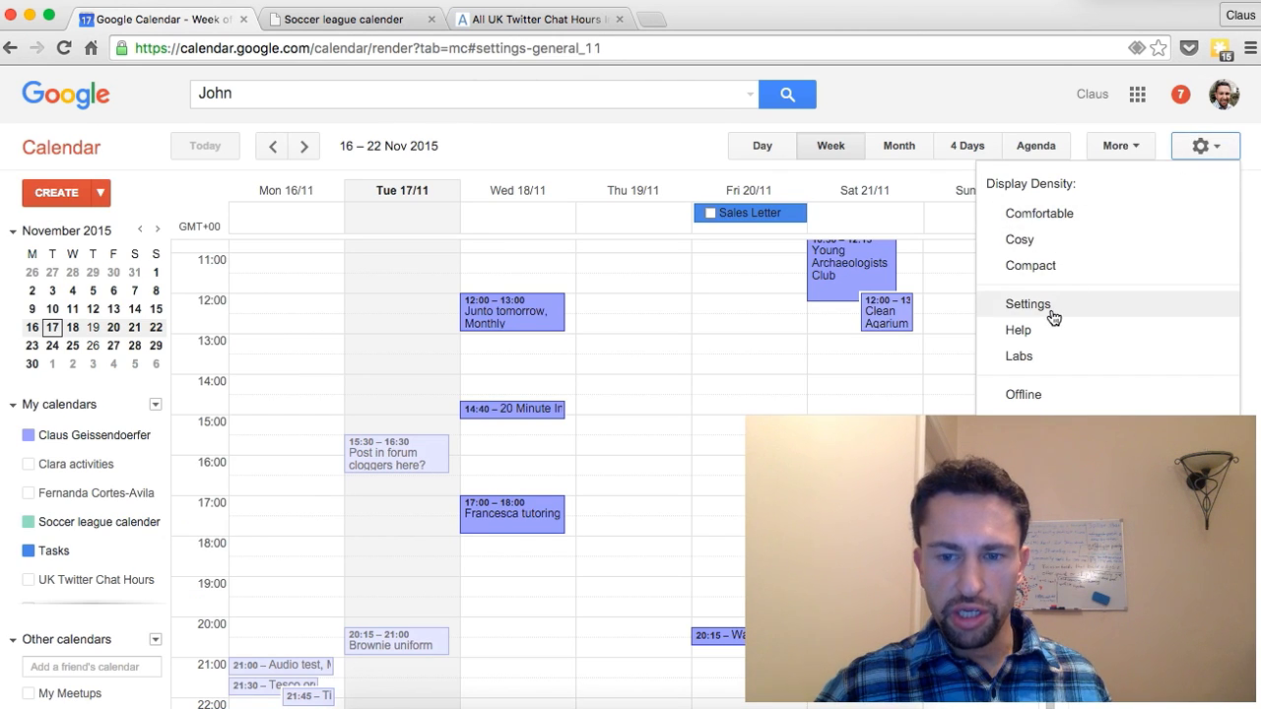
{"action": "left_click", "coordinate": [107, 166]}
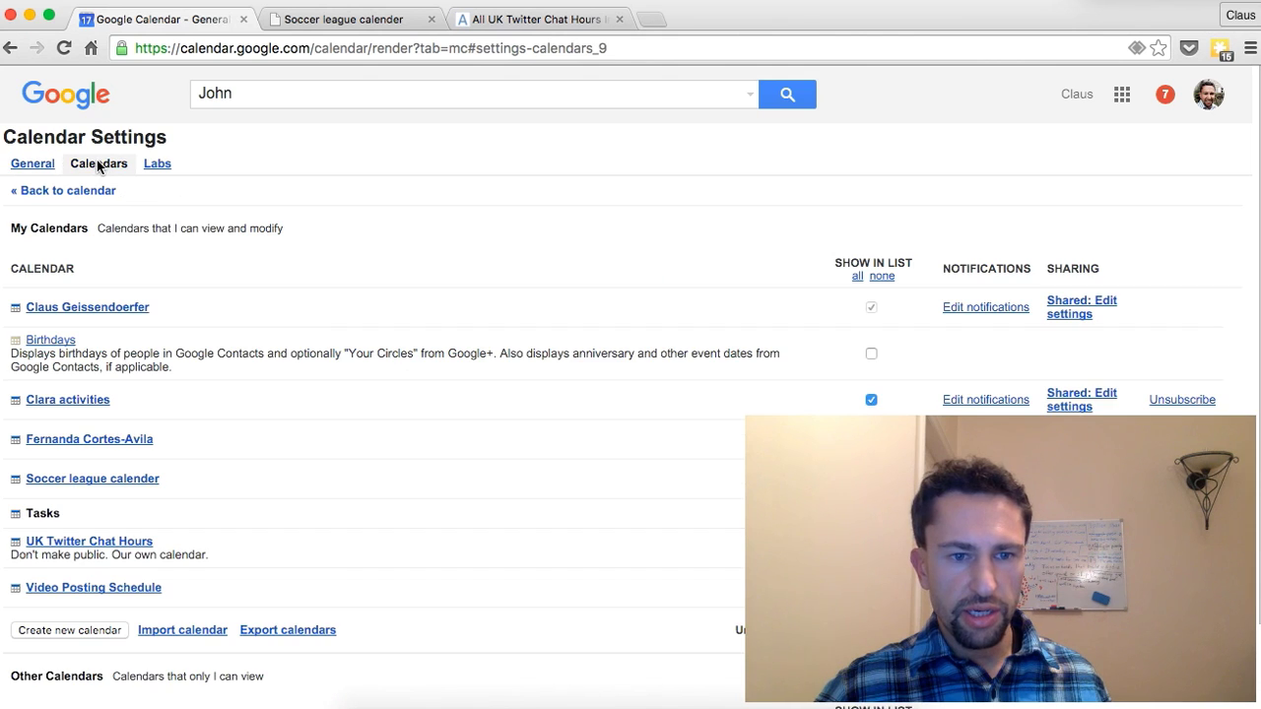
{"action": "left_click", "coordinate": [1006, 311]}
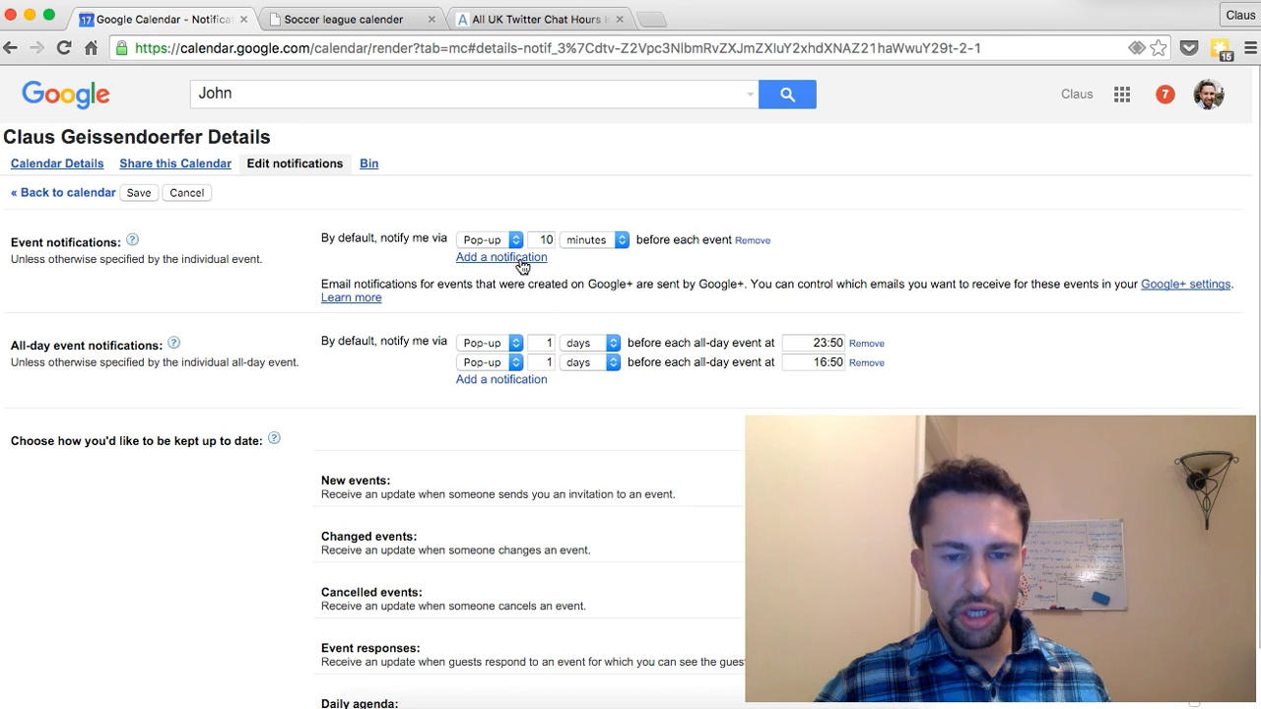
Step: Select the existing 10-minute reminder value but leave it unchanged
{"action": "double_click", "coordinate": [547, 239]}
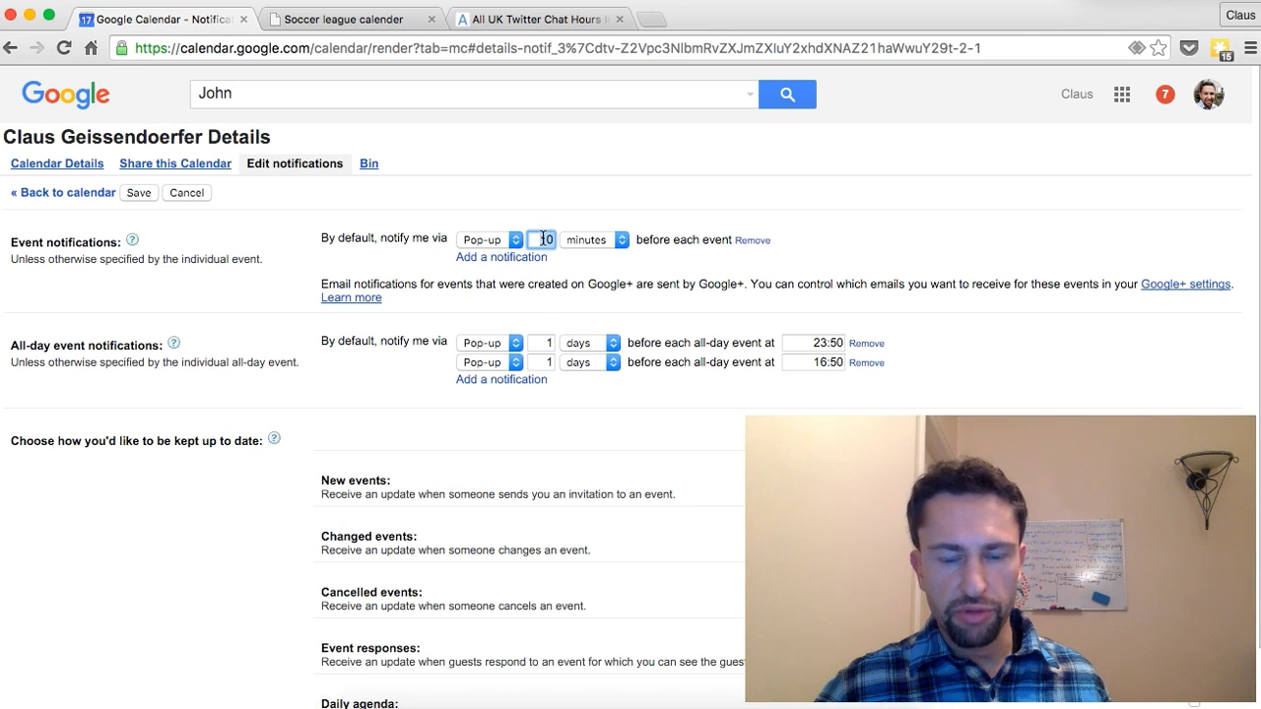
{"action": "left_click", "coordinate": [611, 277]}
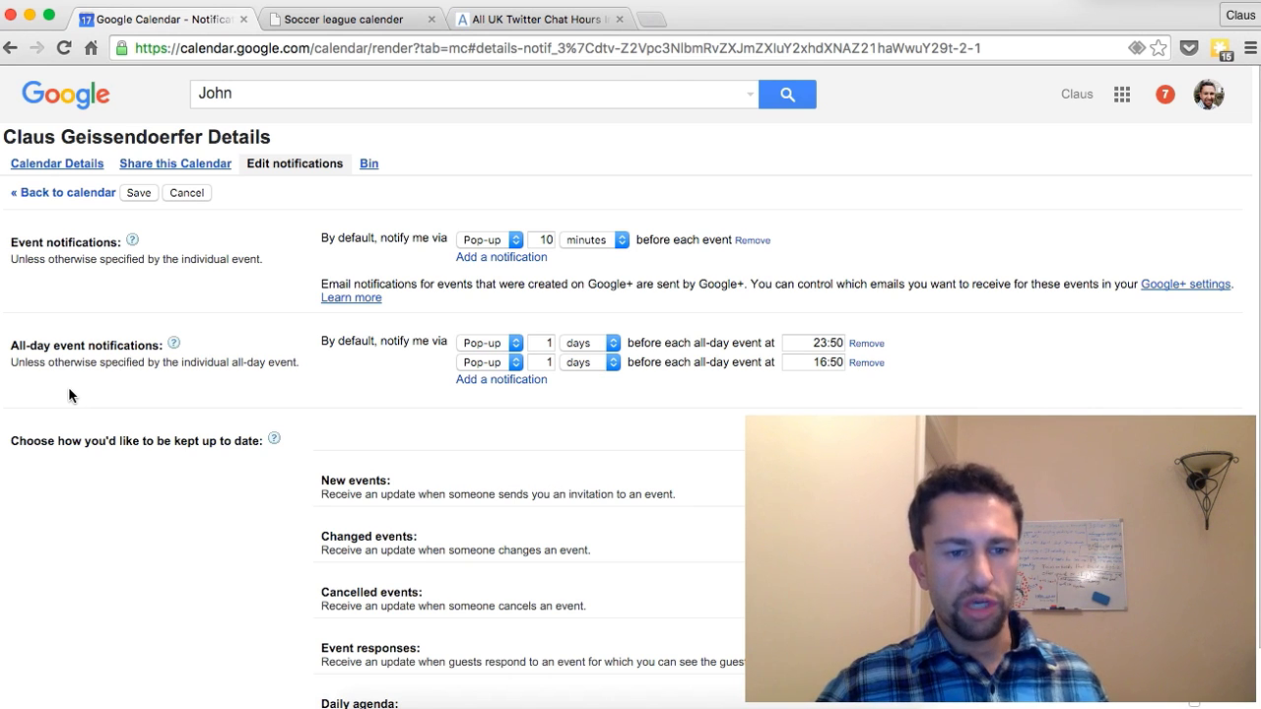
{"action": "scroll", "coordinate": [69, 395], "scroll_direction": "down", "scroll_amount": 1}
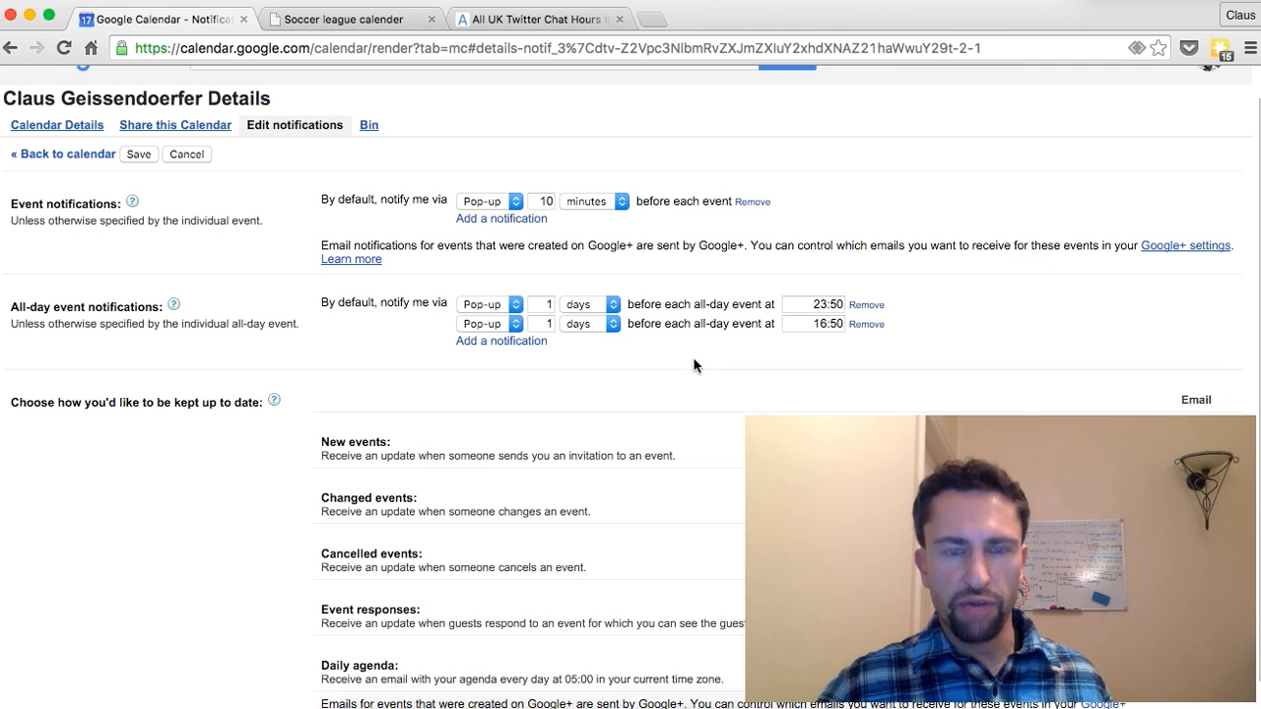
Step: Add an all-day notification by Email, 6 days before at 09:00
{"action": "left_click", "coordinate": [502, 341]}
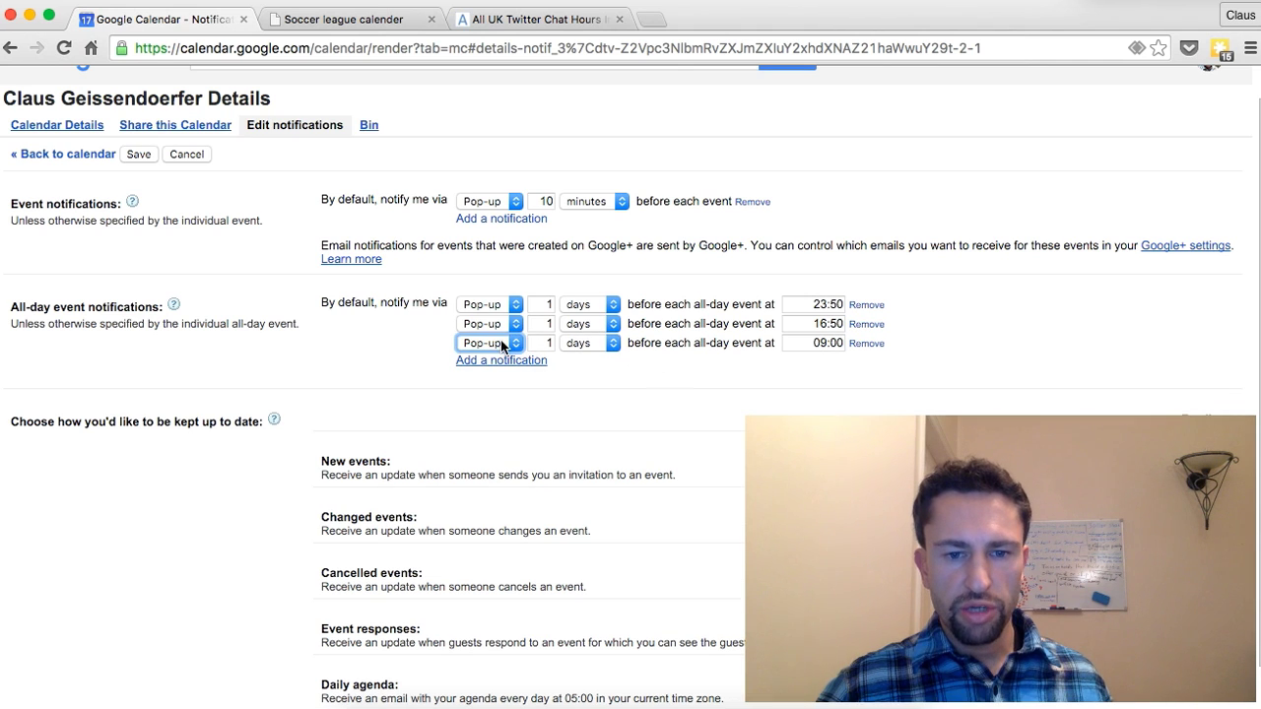
{"action": "left_click", "coordinate": [495, 344]}
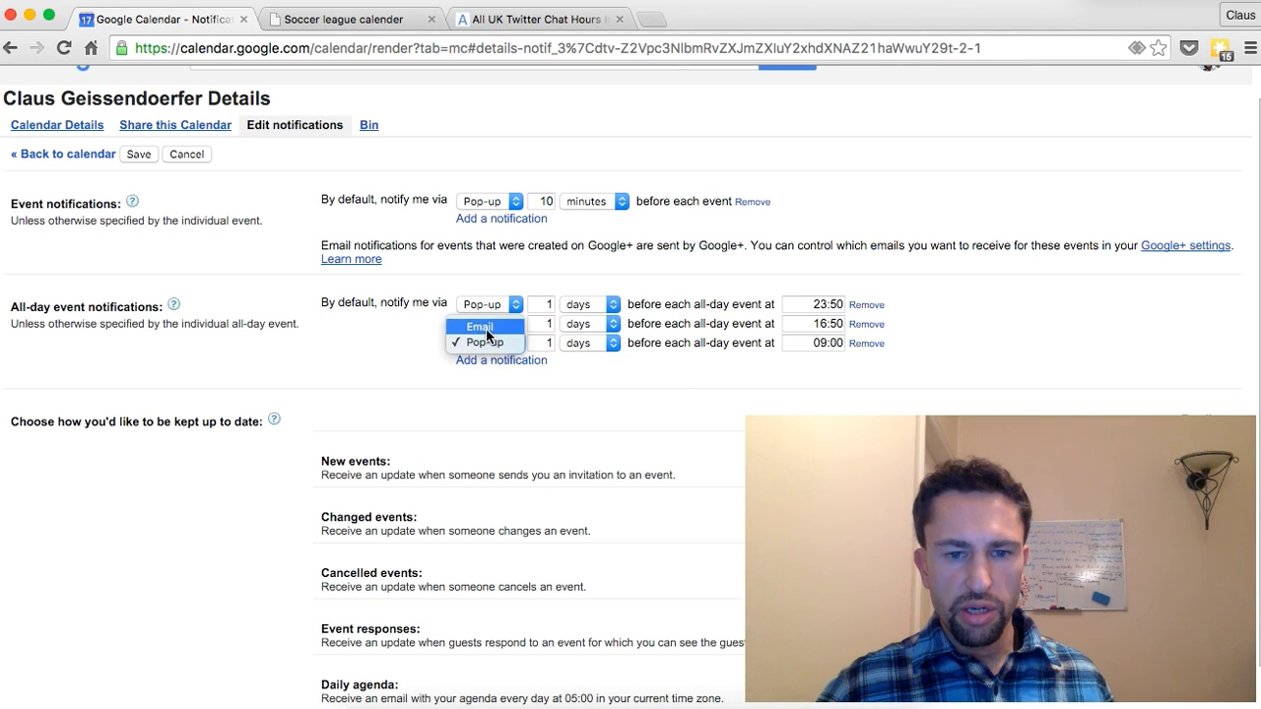
{"action": "left_click", "coordinate": [480, 326]}
{"action": "left_click", "coordinate": [553, 342]}
{"action": "key", "text": "BackSpace"}
{"action": "type", "text": "6"}
{"action": "left_click", "coordinate": [573, 394]}
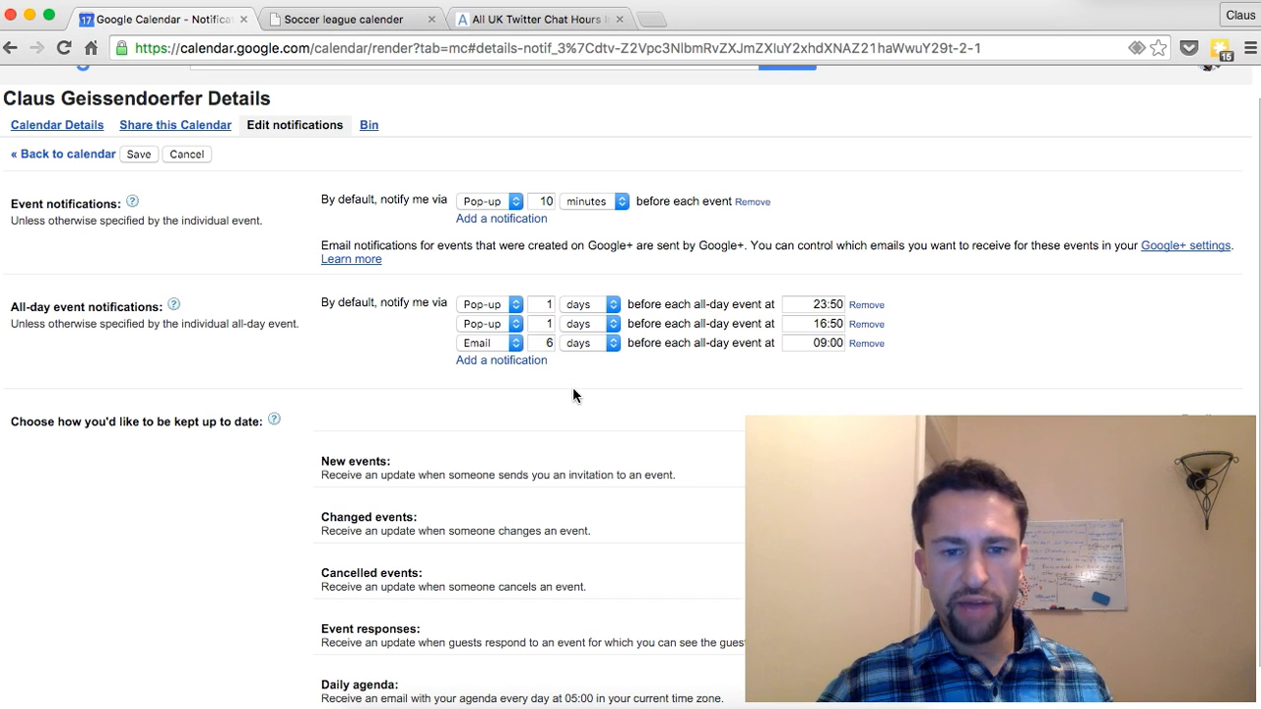